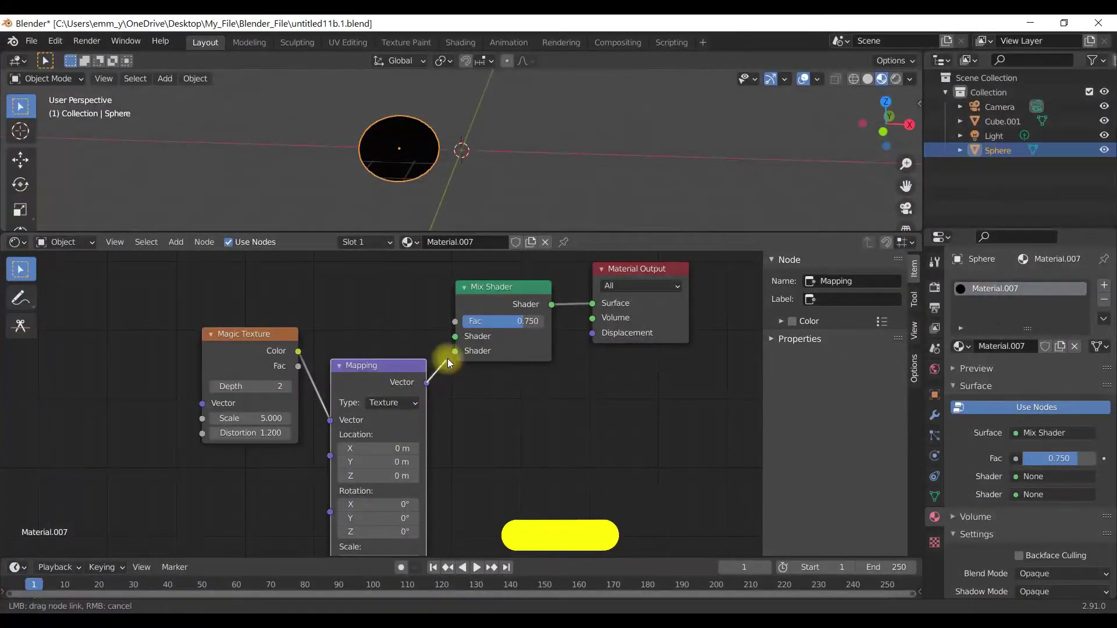
Preview the finished sphere: link Mapping into the Mix Shader, tweak Magic Texture distortion, and orbit.
left_click_drag(426, 382, 455, 351)
left_click_drag(327, 274, 435, 356)
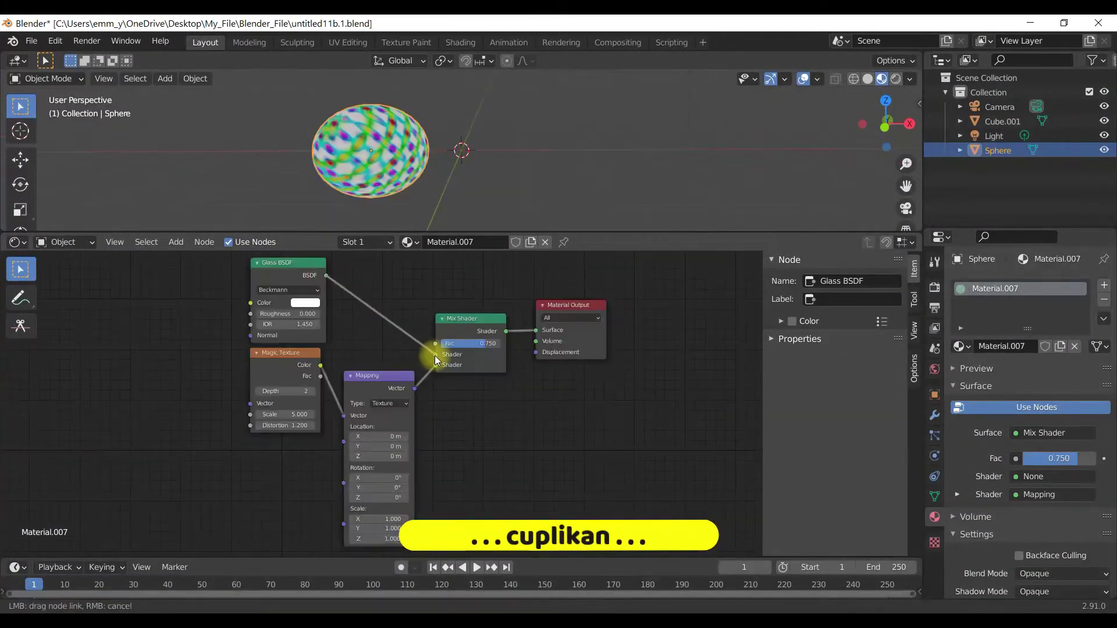
left_click_drag(202, 470, 242, 469)
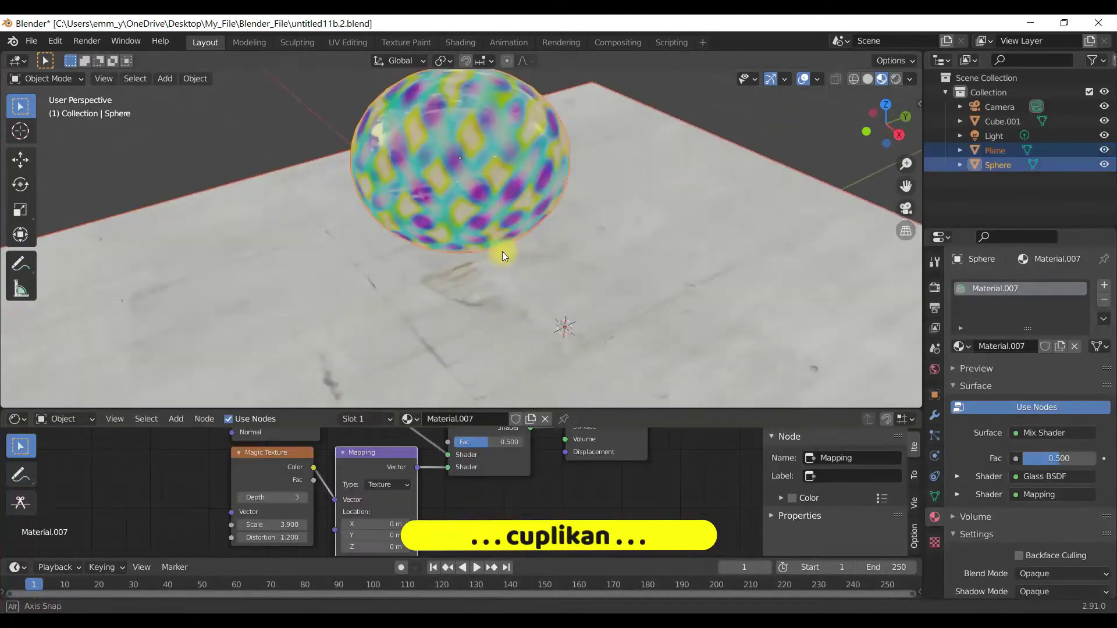
mouse_move(502, 251)
middle_mouse_down()
mouse_move(250, 252)
mouse_move(602, 220)
mouse_move(479, 237)
mouse_move(462, 224)
mouse_move(466, 244)
middle_mouse_up()
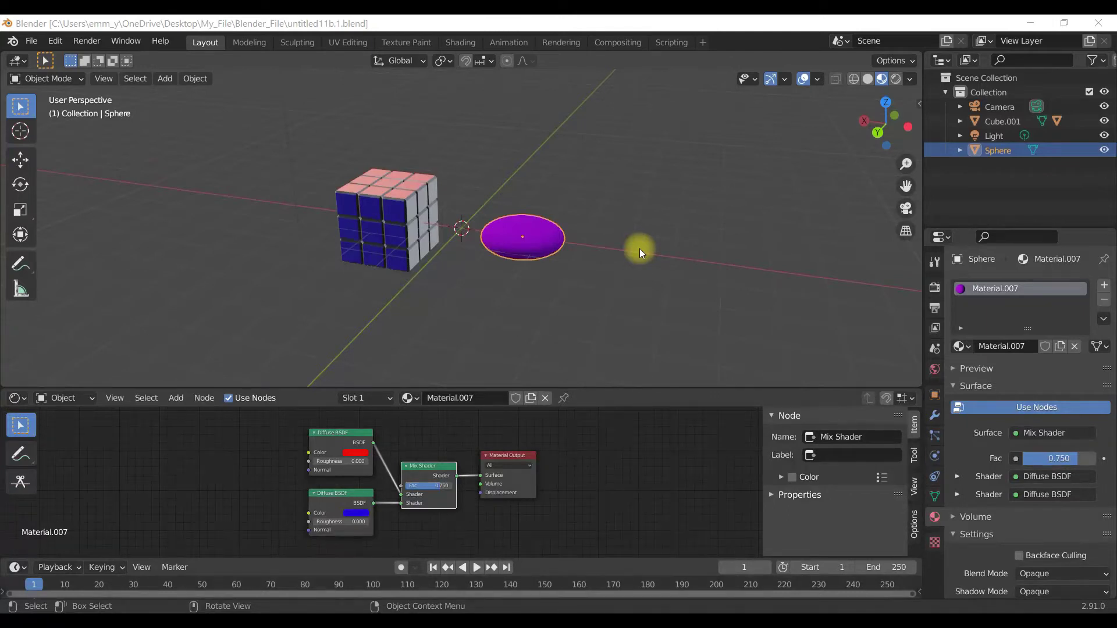
Scale the purple sphere by 2 along Z and delete the cube.
middle_click_drag(419, 260, 772, 254)
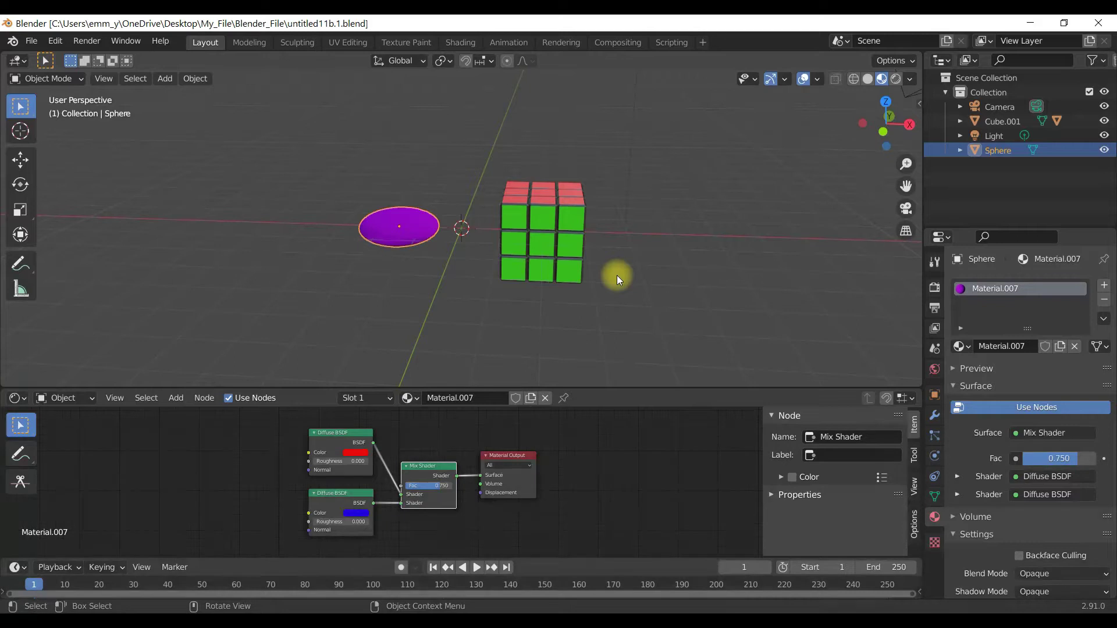
left_click(410, 230)
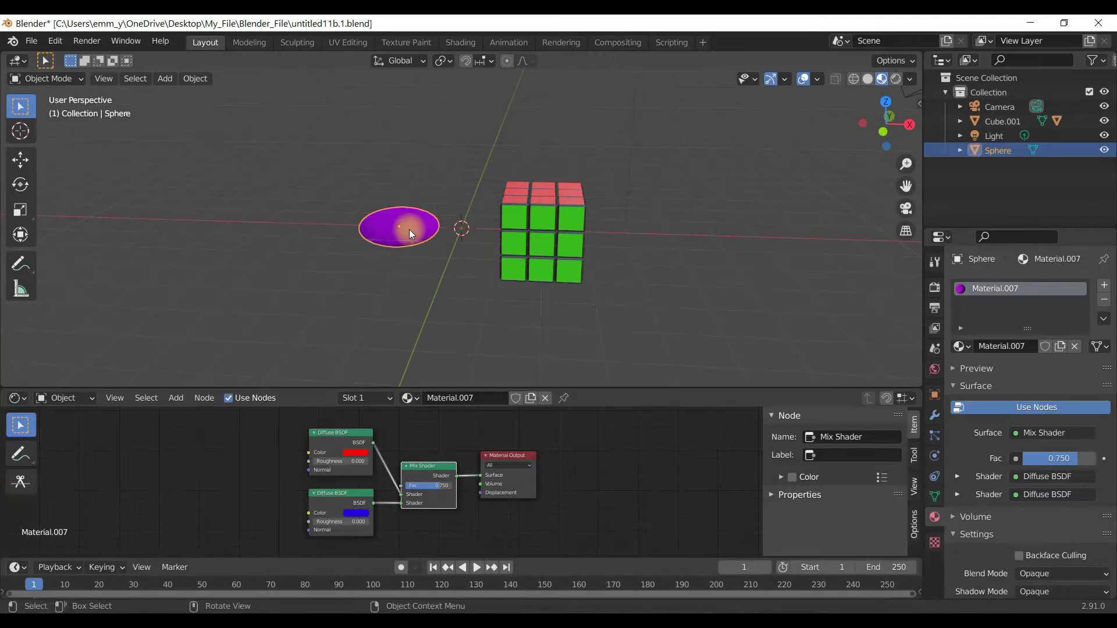
key("s")
key("z")
key("2")
key("Return")
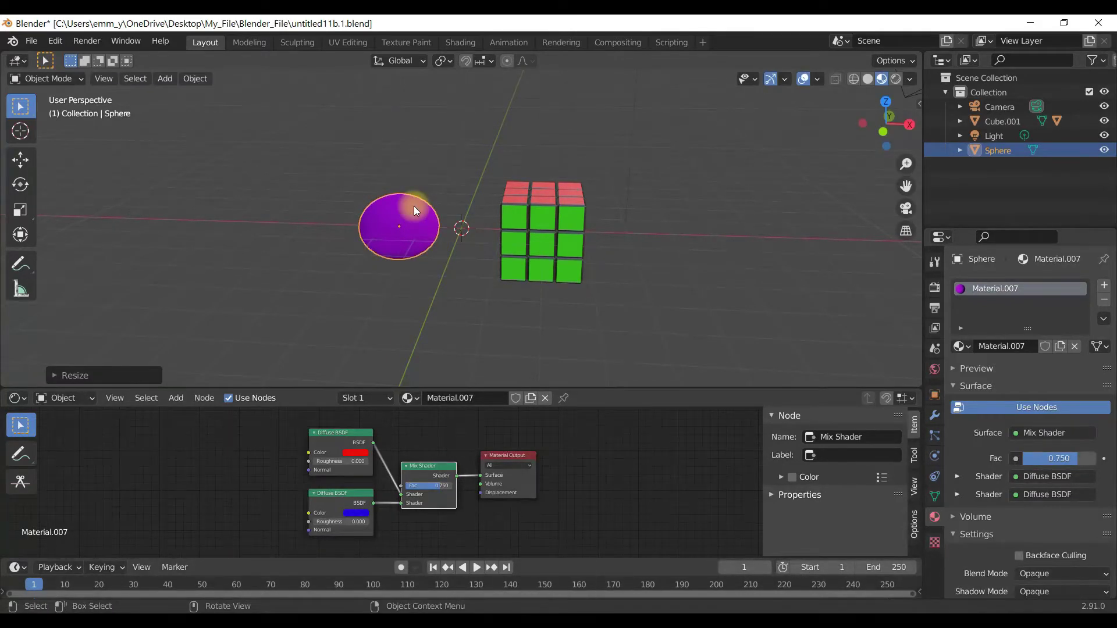
left_click(545, 237)
key("Delete")
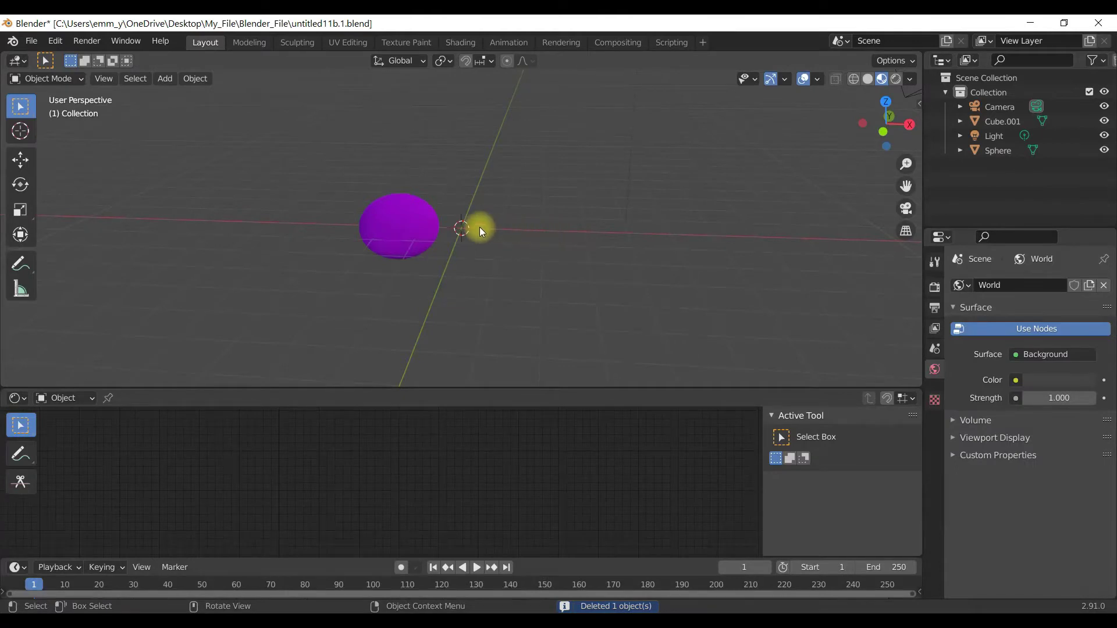
Enlarge the Shader Editor and delete the red and blue Diffuse BSDF nodes from Material.007.
left_click(420, 223)
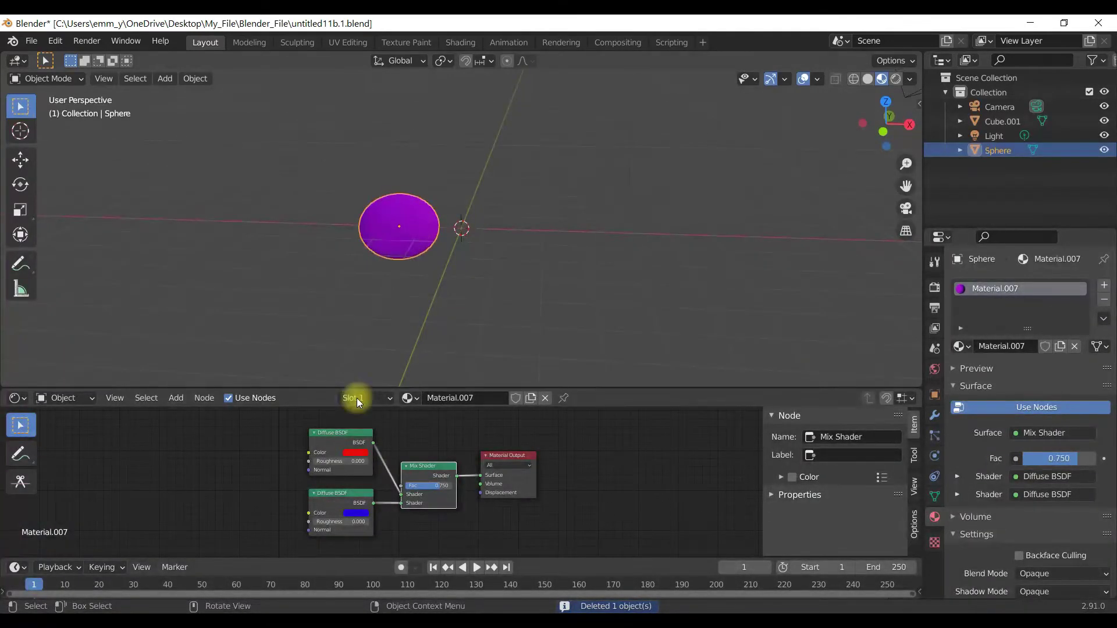
left_click_drag(381, 388, 394, 214)
scroll(325, 392, "up", 1)
scroll(324, 392, "up", 1)
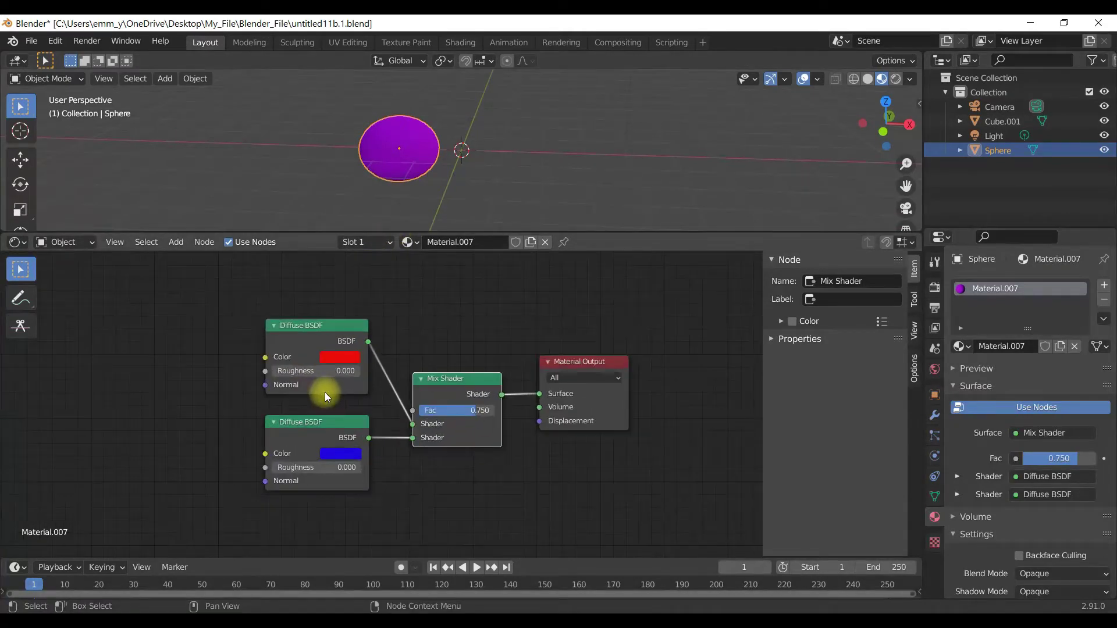
left_click(325, 329)
left_click(318, 422, "shift")
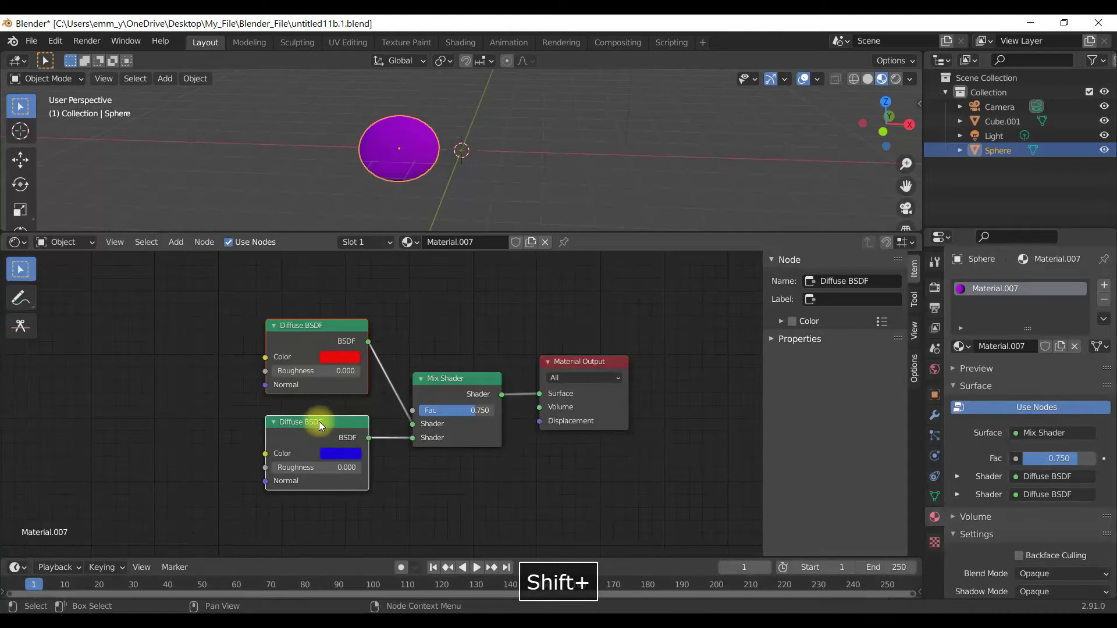
key("Delete")
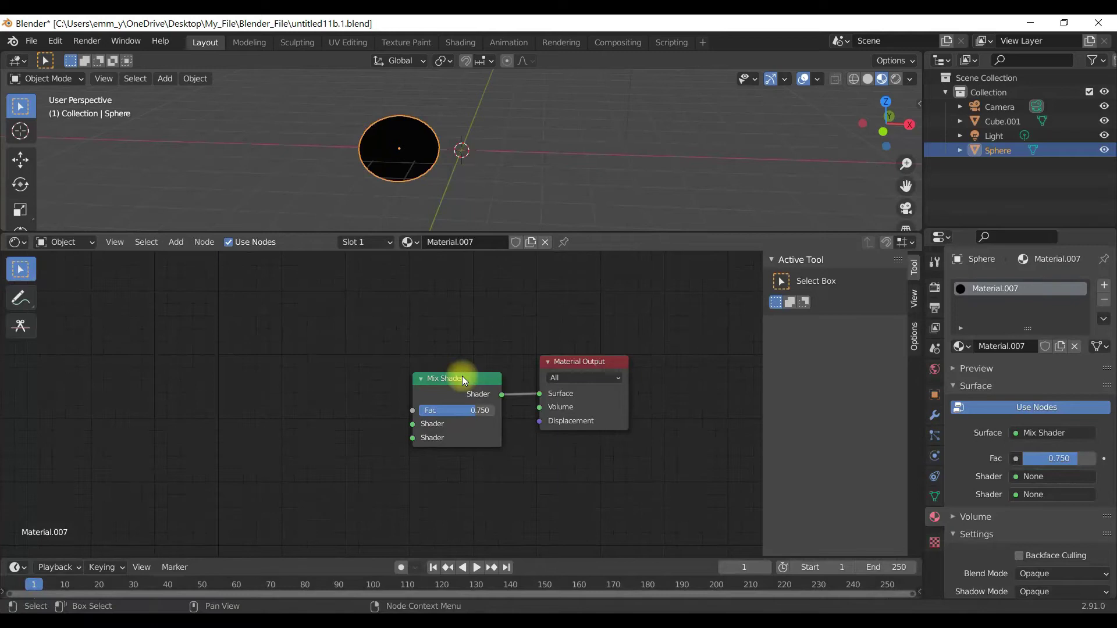
Add a Magic Texture node at the lower left of the Shader Editor.
left_click(175, 241)
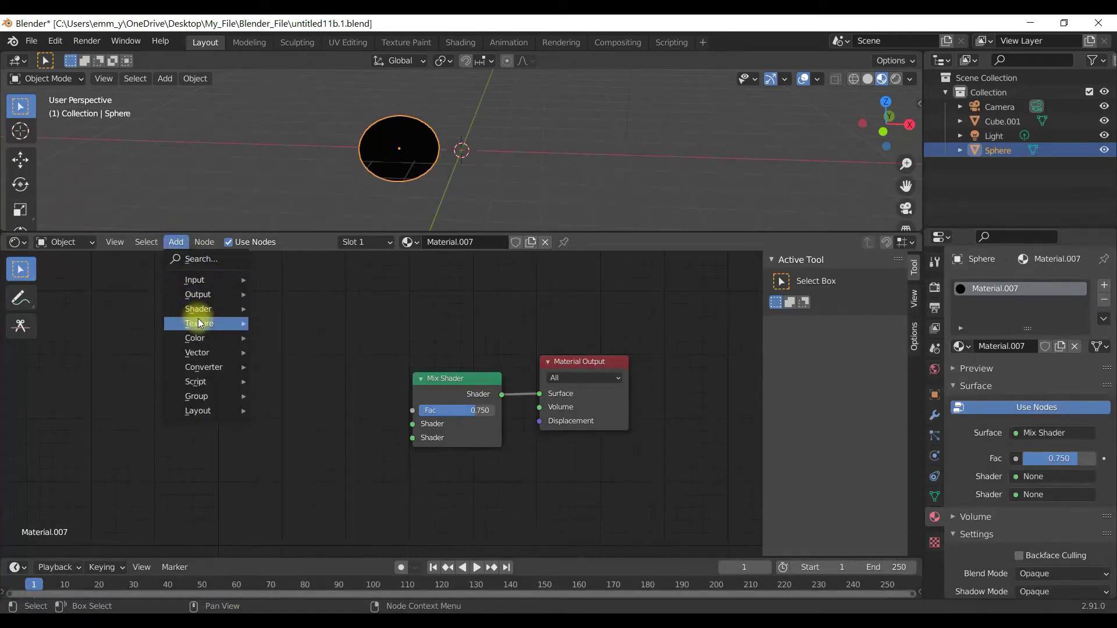
mouse_move(201, 323)
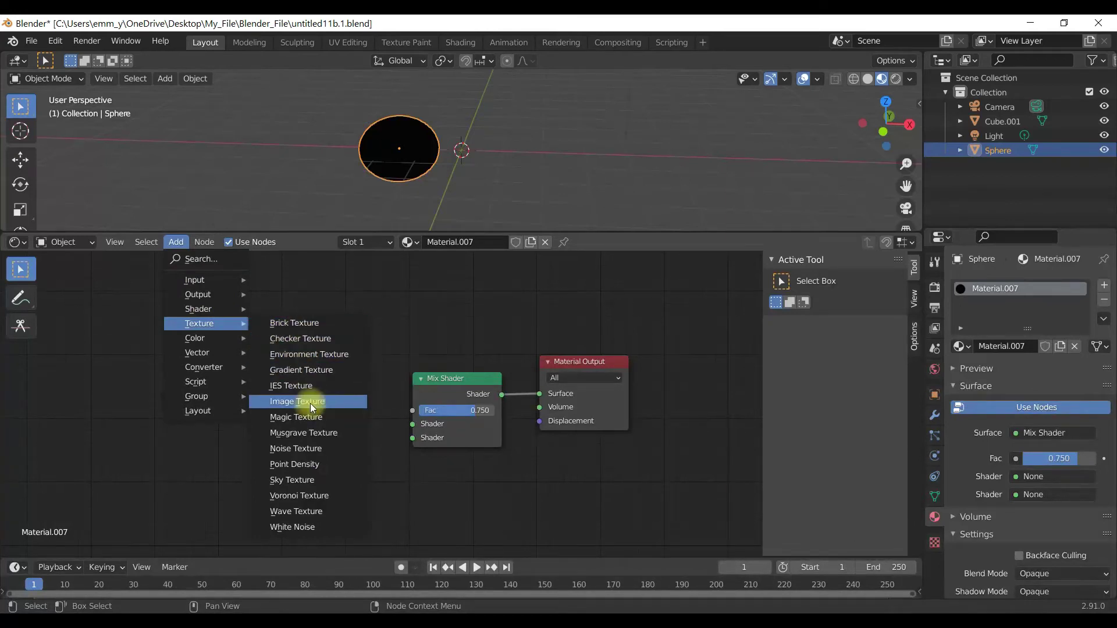
left_click(325, 418)
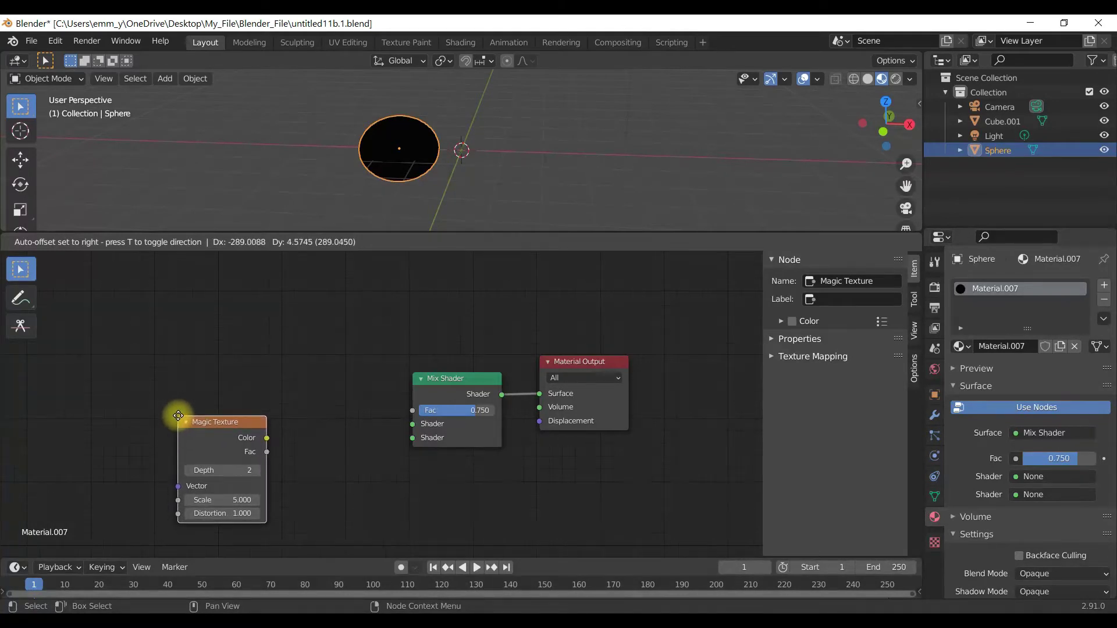
left_click(178, 416)
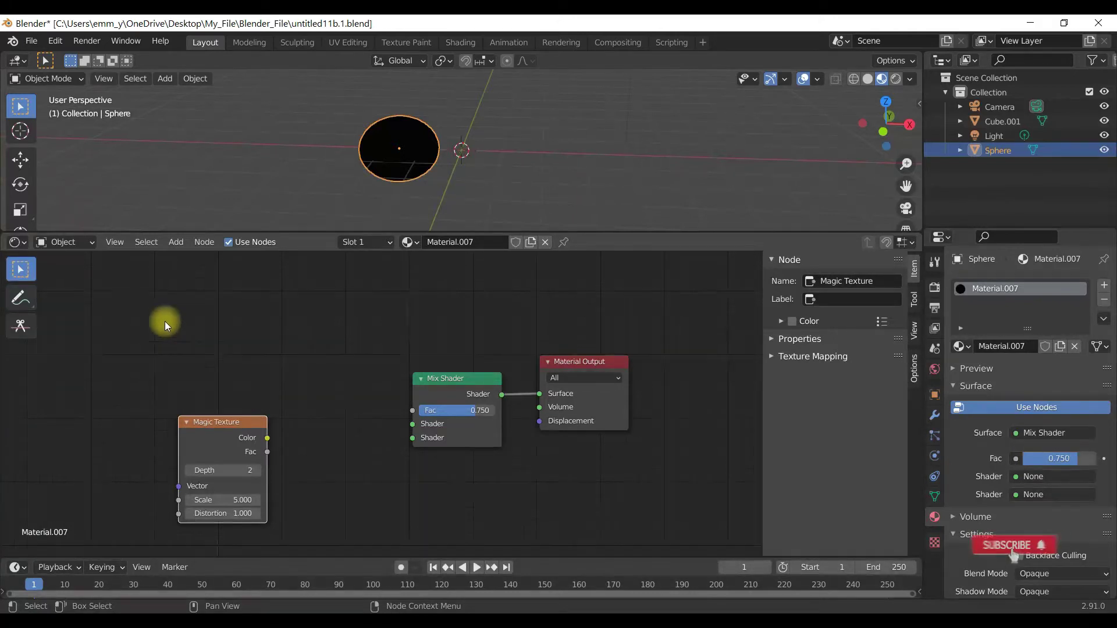
Add a Mapping node beside the Magic Texture.
left_click(175, 245)
mouse_move(198, 352)
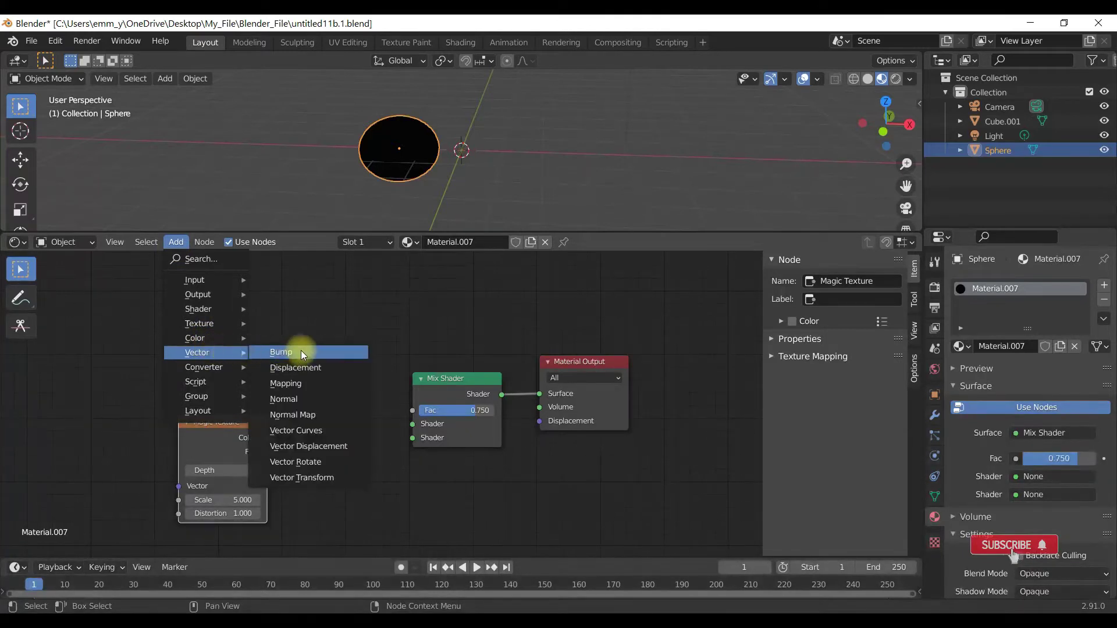
left_click(320, 381)
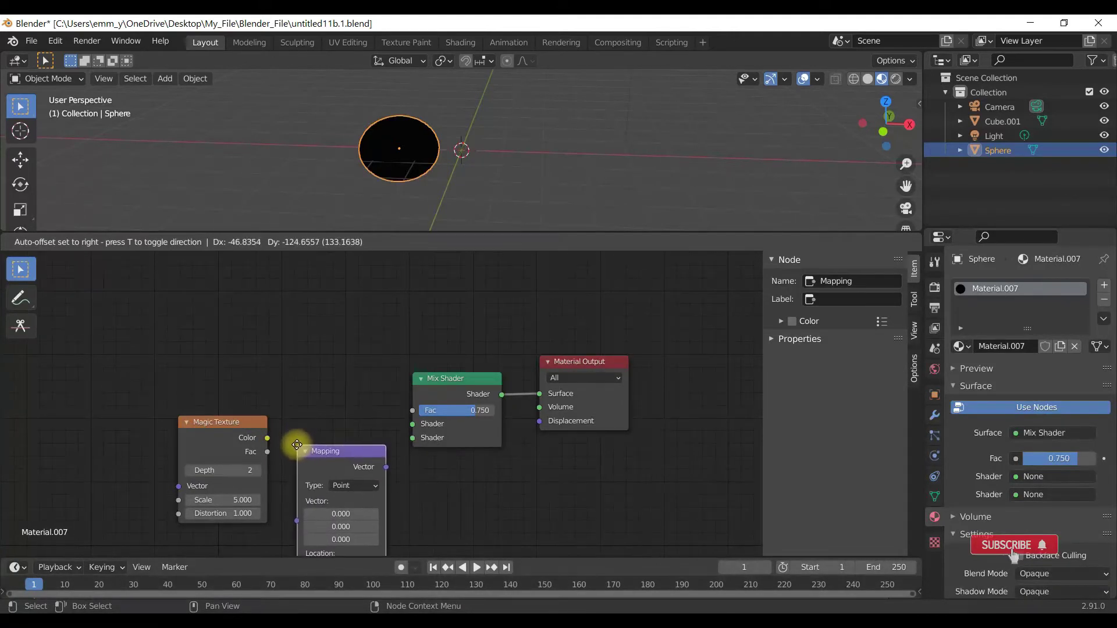
left_click(296, 444)
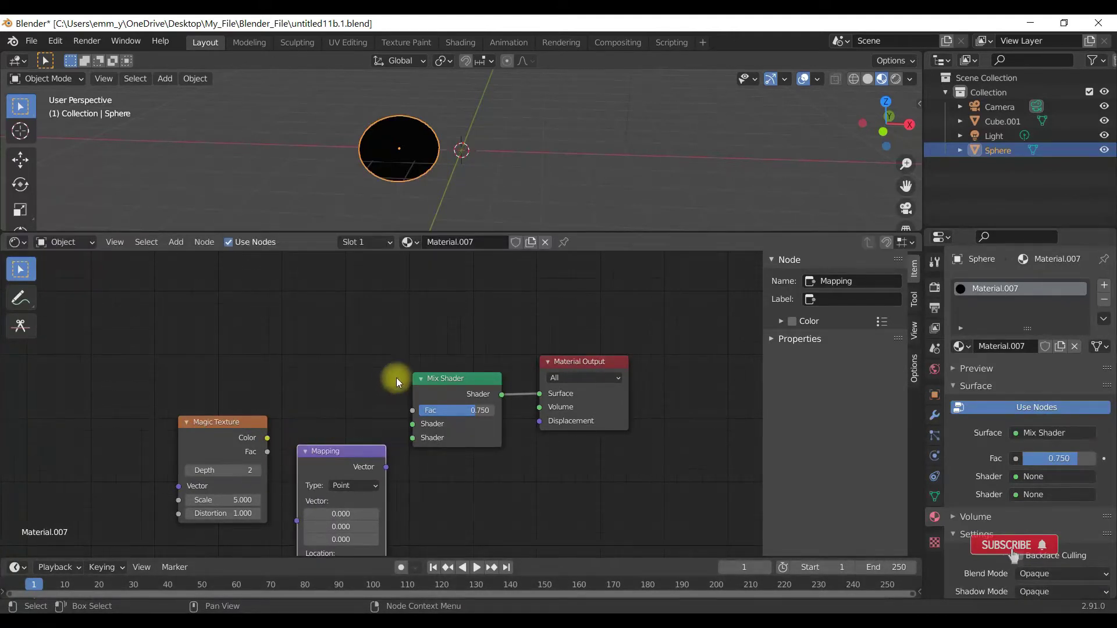
Link the Magic Texture Color output into the Mapping node's Vector input.
scroll(408, 360, "down", 1)
scroll(408, 361, "down", 1)
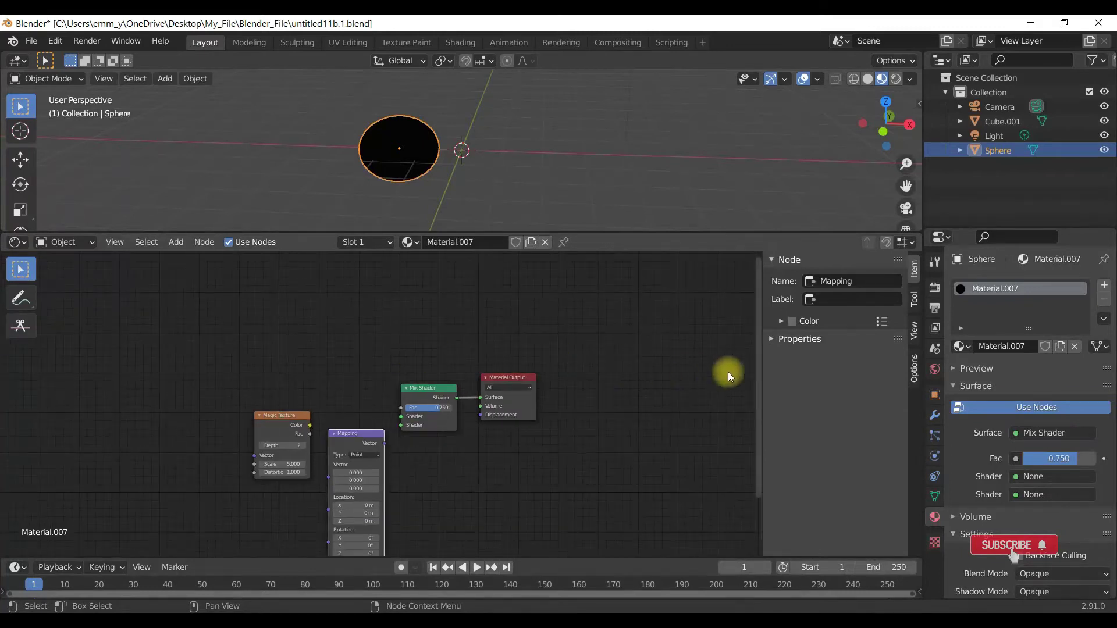
left_click_drag(759, 373, 757, 428)
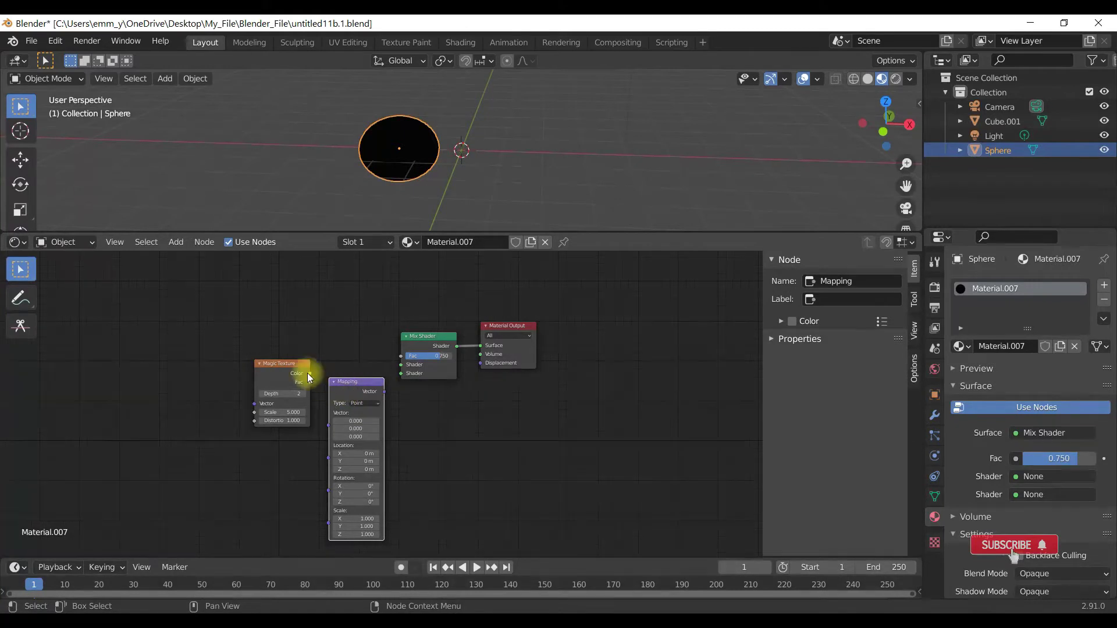
left_click_drag(310, 372, 329, 428)
Set the Mapping type to Texture and link its output to the Mix Shader's second Shader input.
scroll(330, 428, "up", 1, "ctrl")
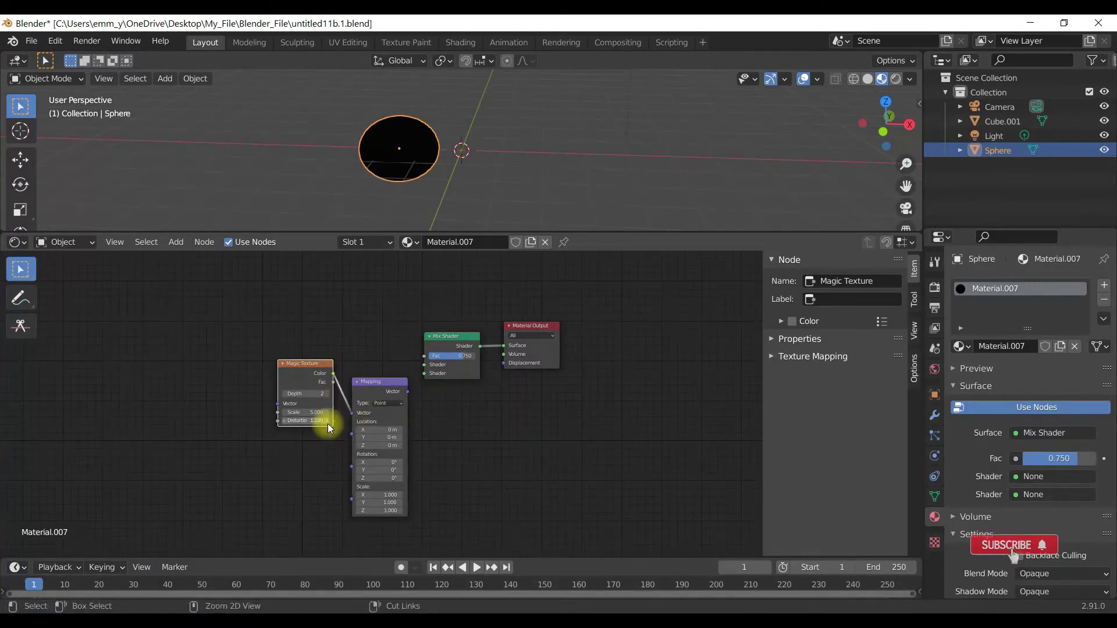
scroll(329, 429, "up", 2)
scroll(329, 429, "up", 2)
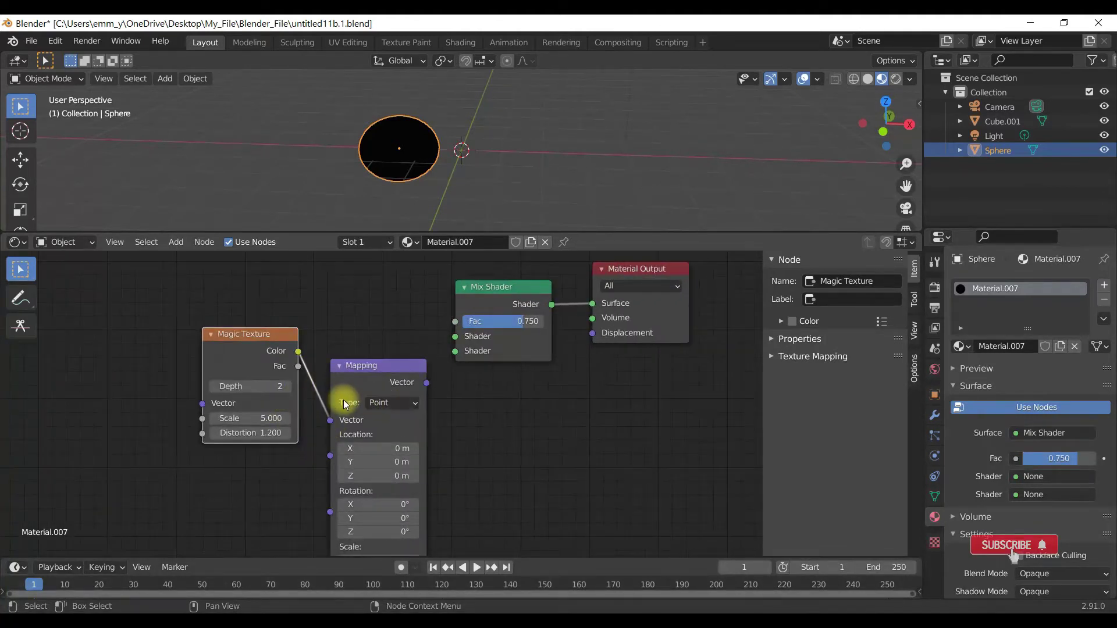
left_click(378, 402)
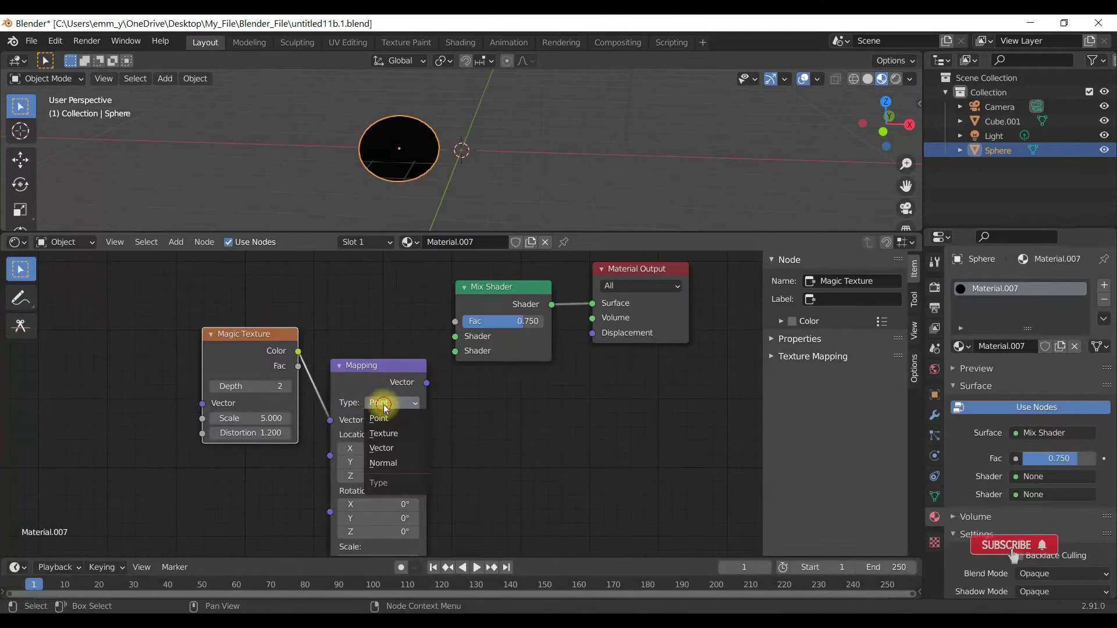
left_click(390, 435)
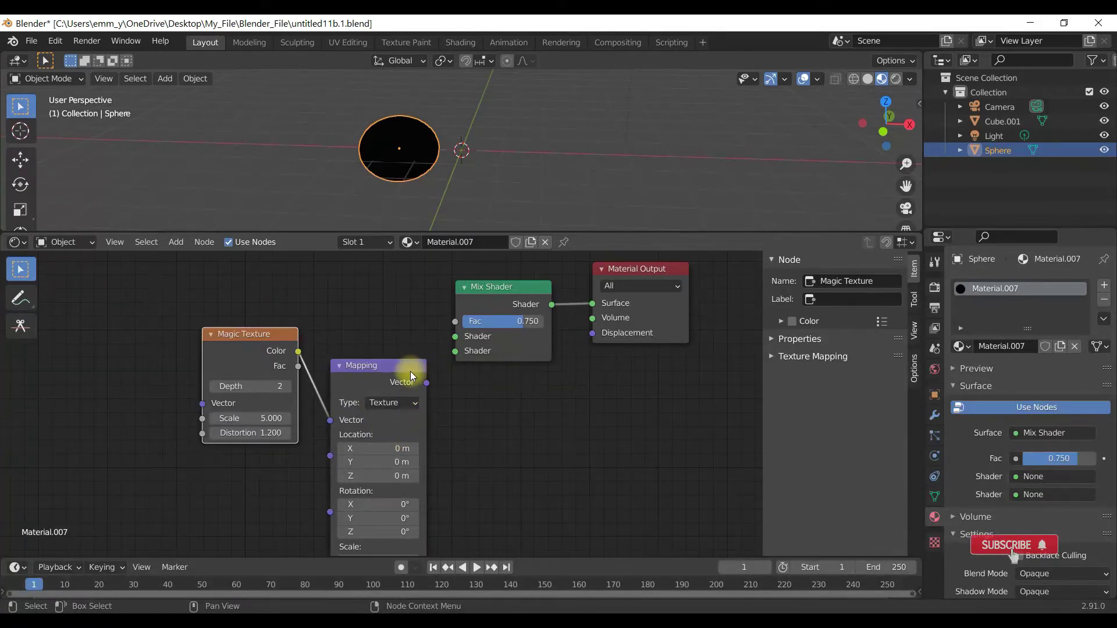
left_click_drag(426, 384, 453, 353)
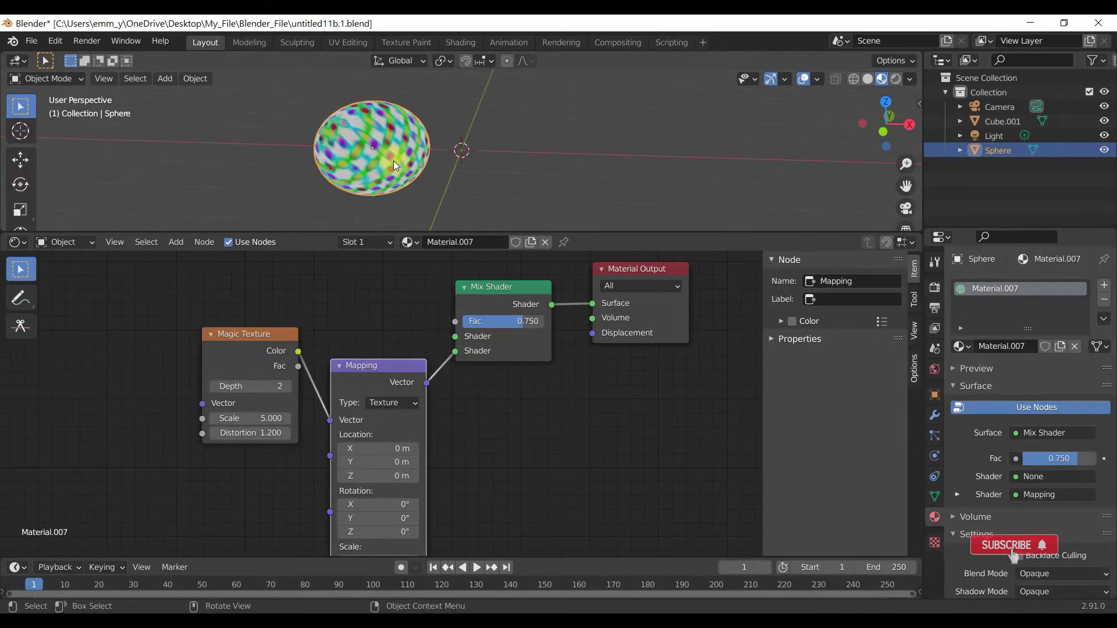
mouse_move(313, 167)
middle_mouse_down()
mouse_move(607, 119)
mouse_move(356, 162)
mouse_move(320, 150)
middle_mouse_up()
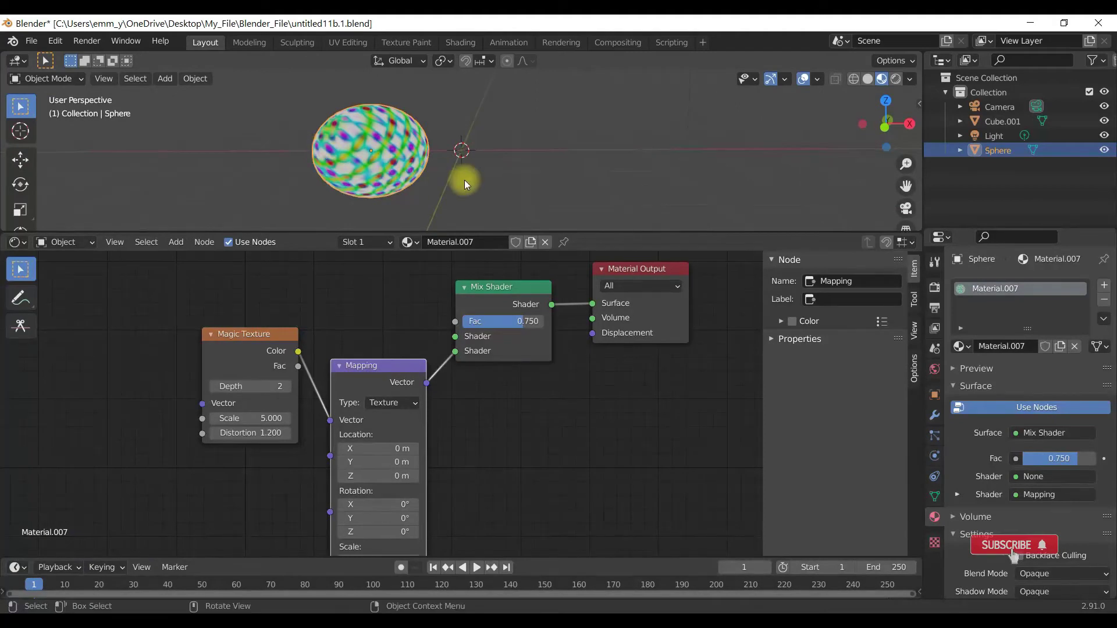
Add a Glass BSDF above the Magic Texture and wire it into the Mix Shader's first Shader input.
scroll(362, 322, "down", 1)
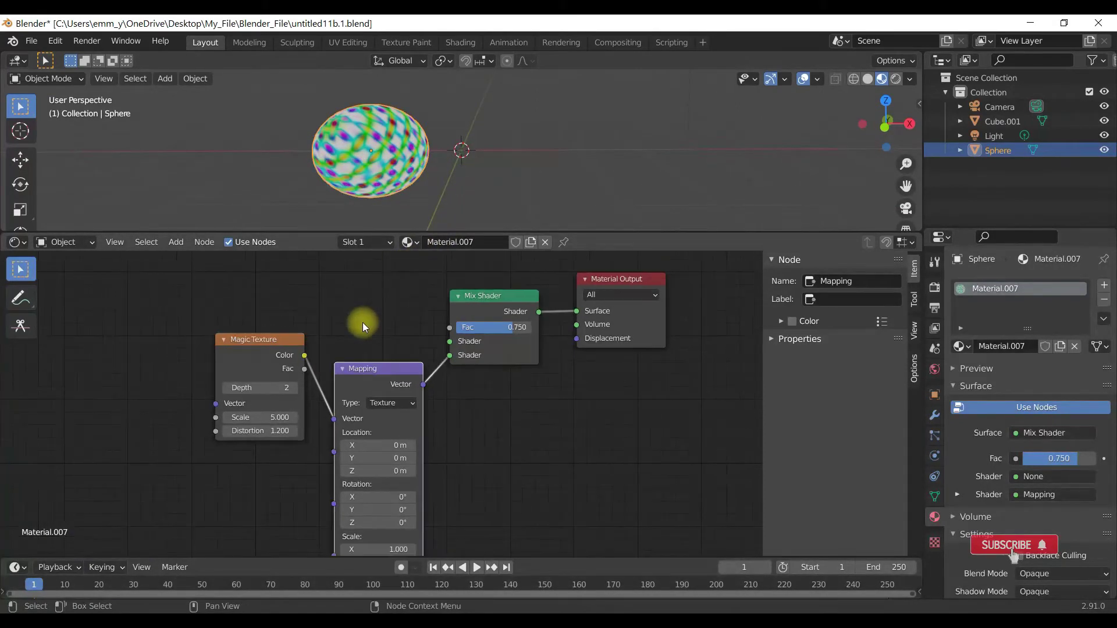
scroll(362, 322, "down", 1)
scroll(362, 322, "down", 1)
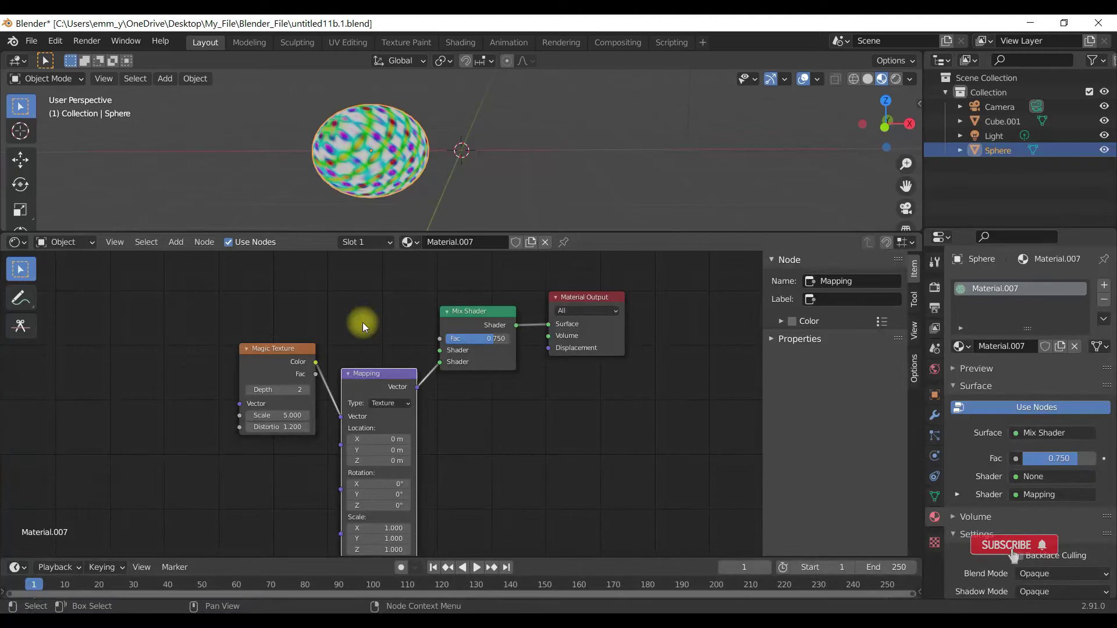
left_click(175, 241)
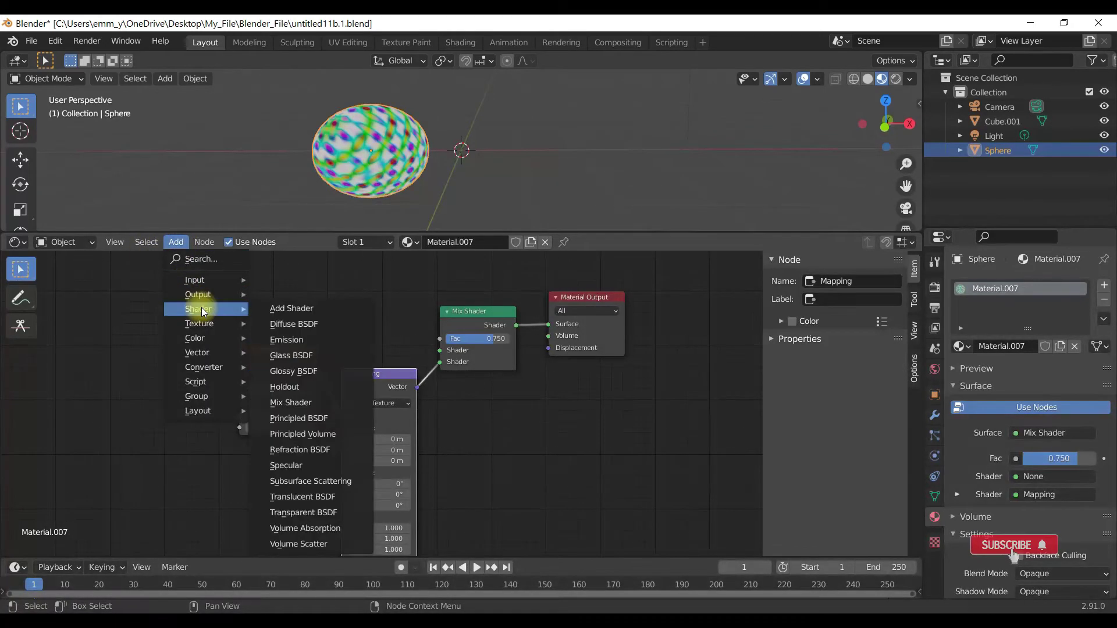
mouse_move(198, 309)
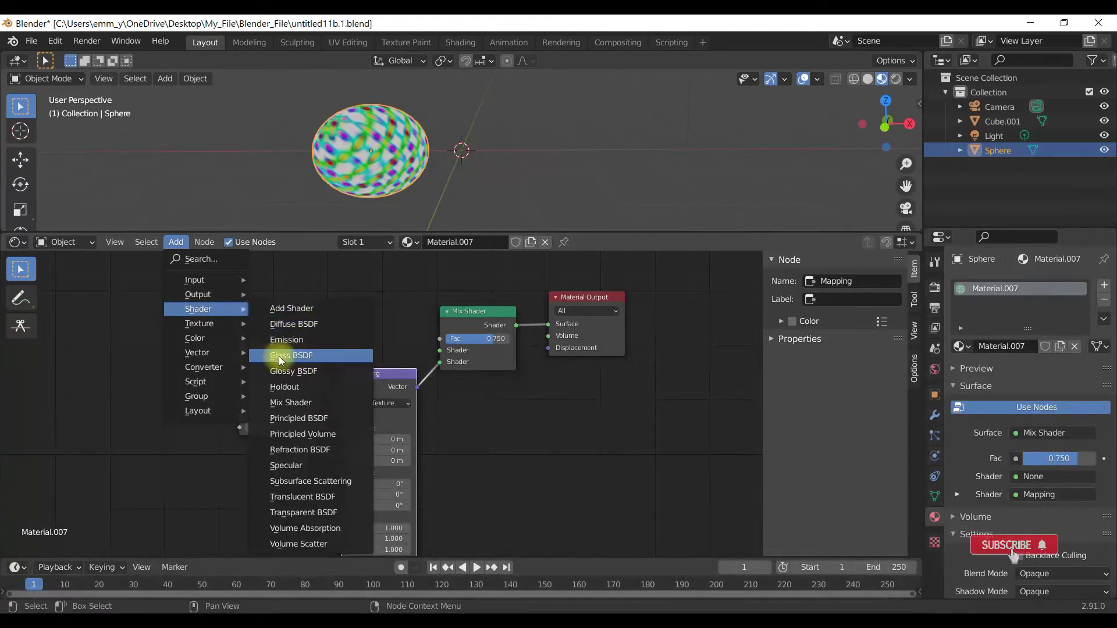
left_click(310, 355)
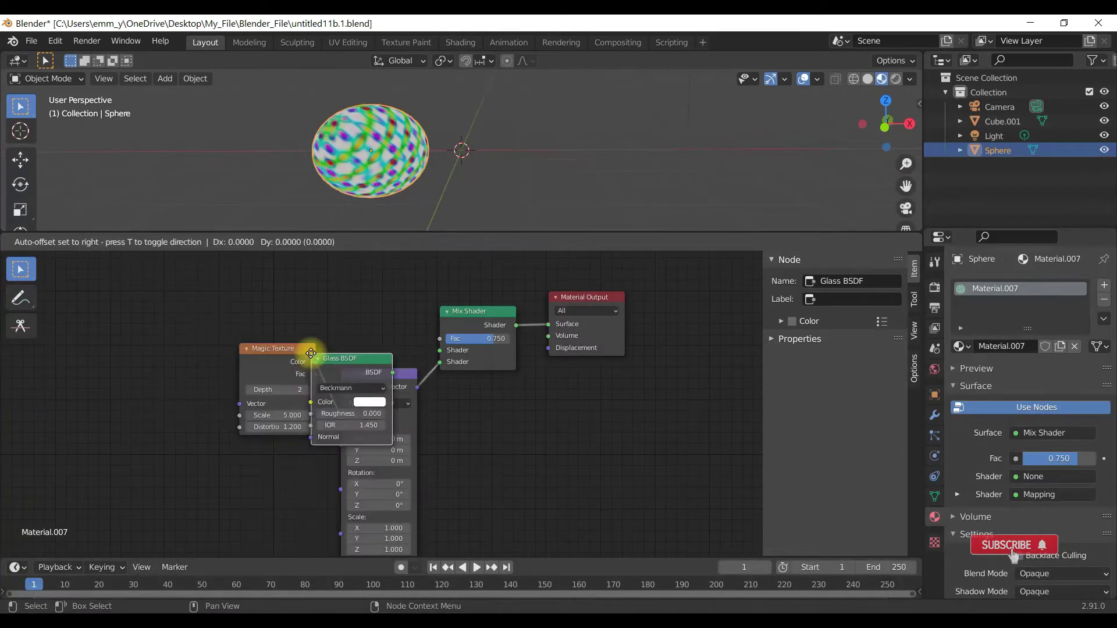
left_click(239, 549)
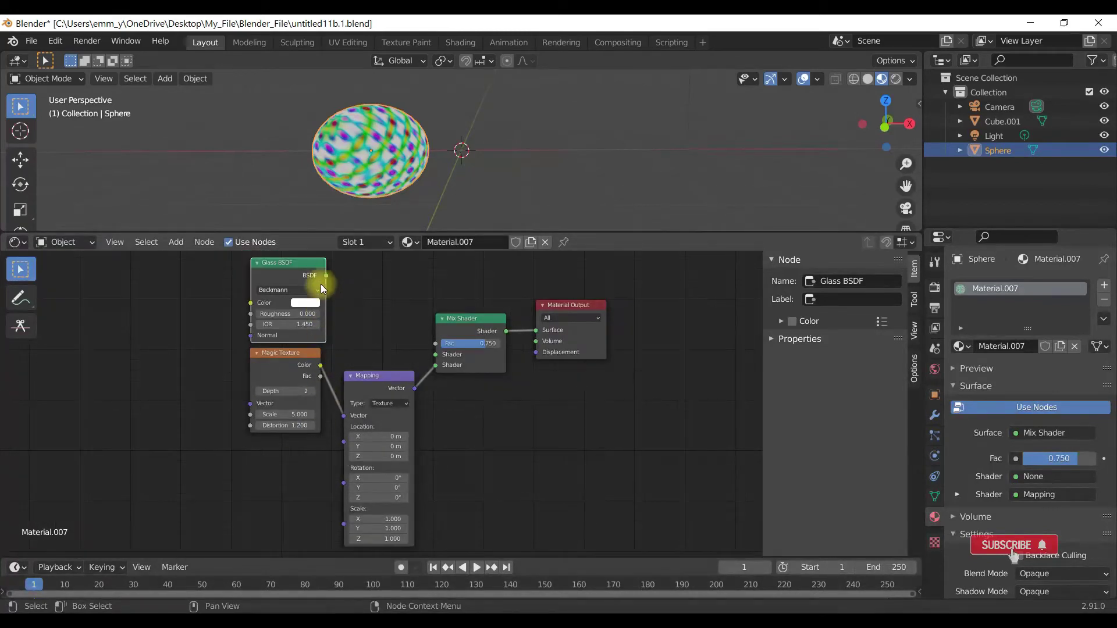
left_click_drag(326, 275, 435, 356)
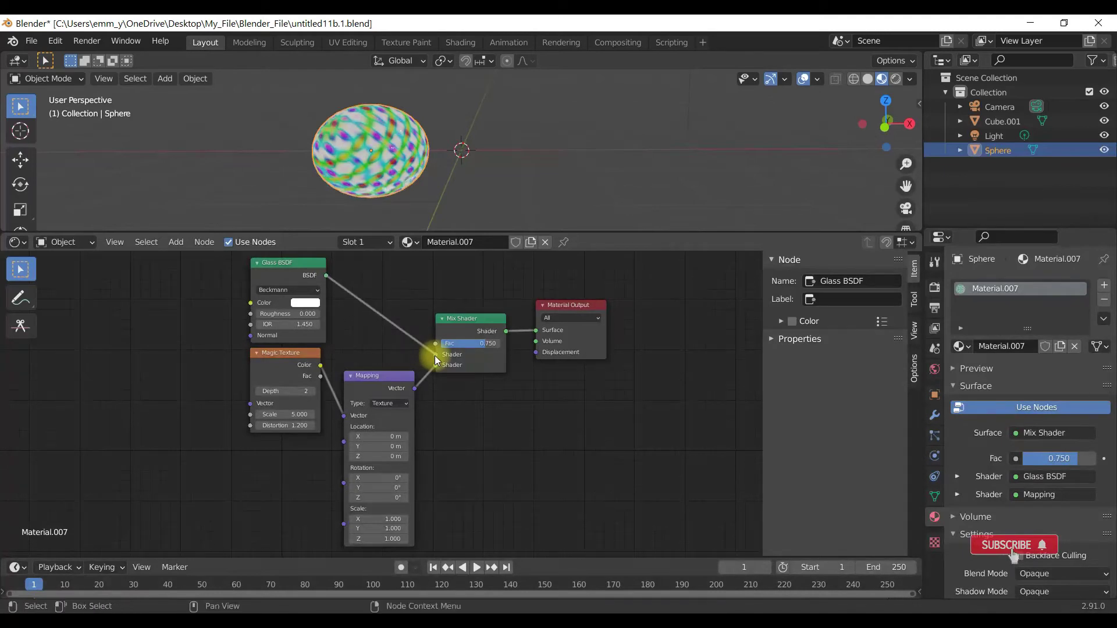
scroll(366, 152, "up", 2)
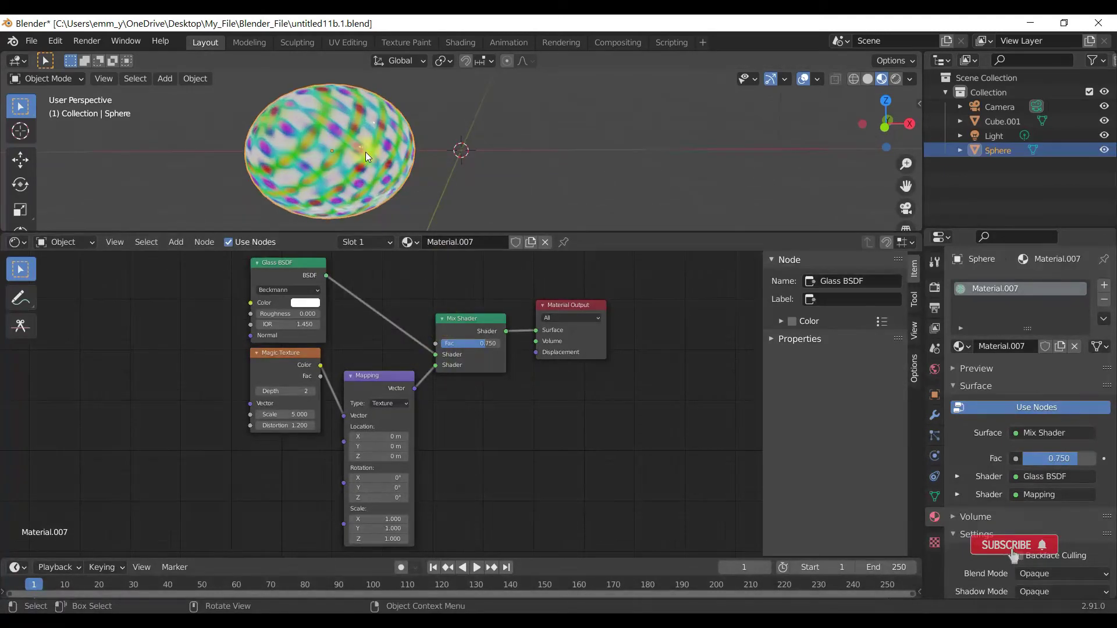
mouse_move(342, 154)
middle_mouse_down()
mouse_move(533, 167)
mouse_move(358, 172)
middle_mouse_up()
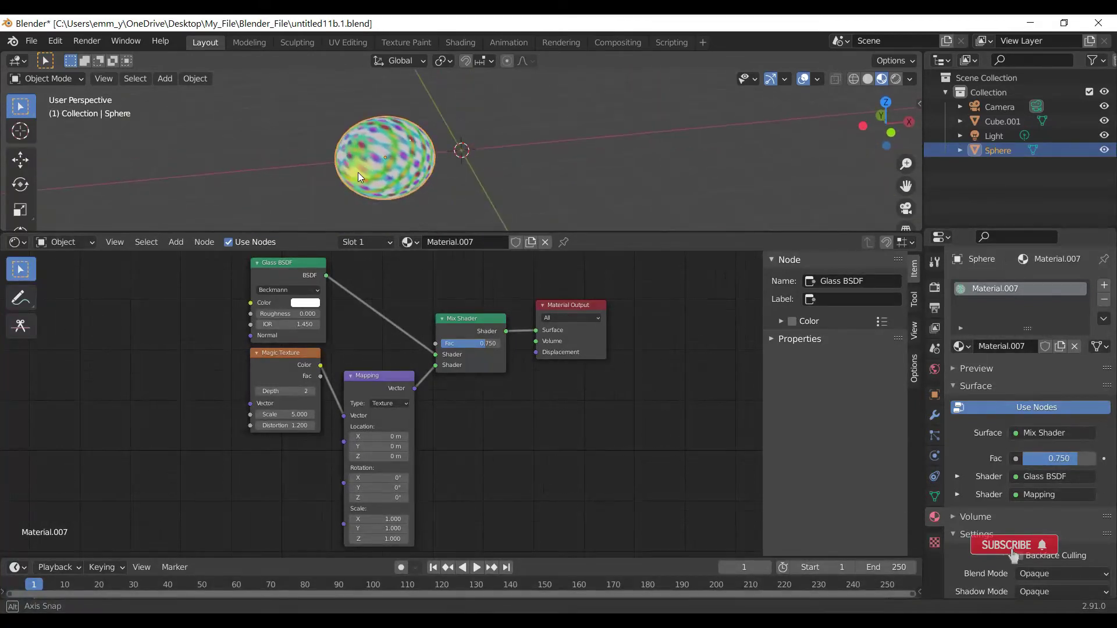
key("grave")
left_click(436, 222)
mouse_move(446, 207)
middle_mouse_down()
mouse_move(429, 185)
mouse_move(618, 171)
mouse_move(391, 168)
mouse_move(514, 214)
mouse_move(438, 139)
middle_mouse_up()
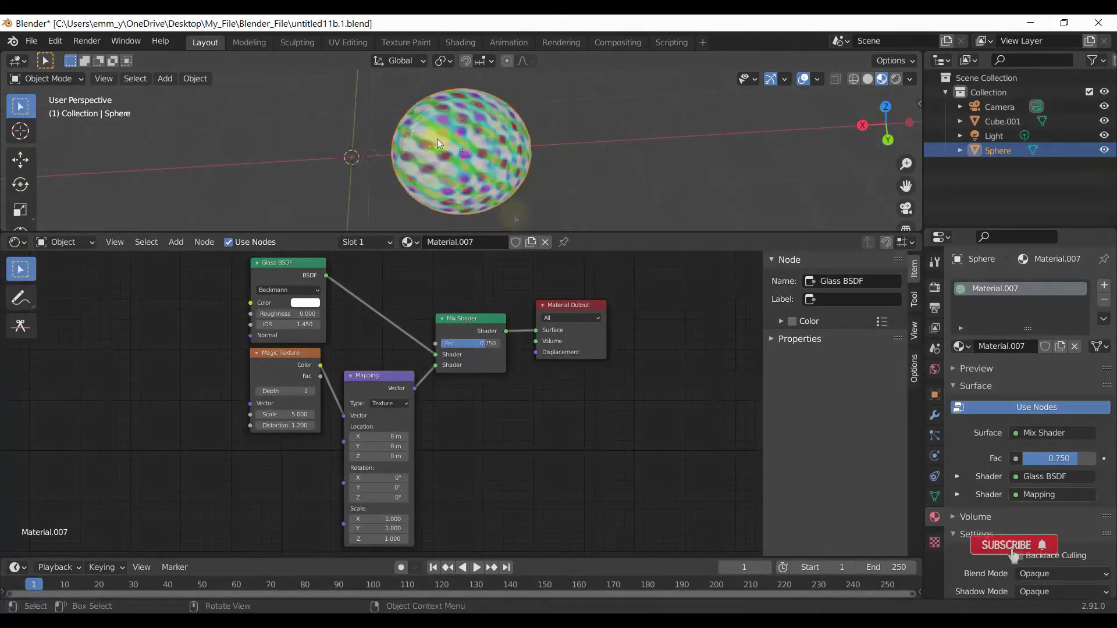
mouse_move(430, 181)
middle_mouse_down()
mouse_move(429, 142)
mouse_move(426, 192)
middle_mouse_up()
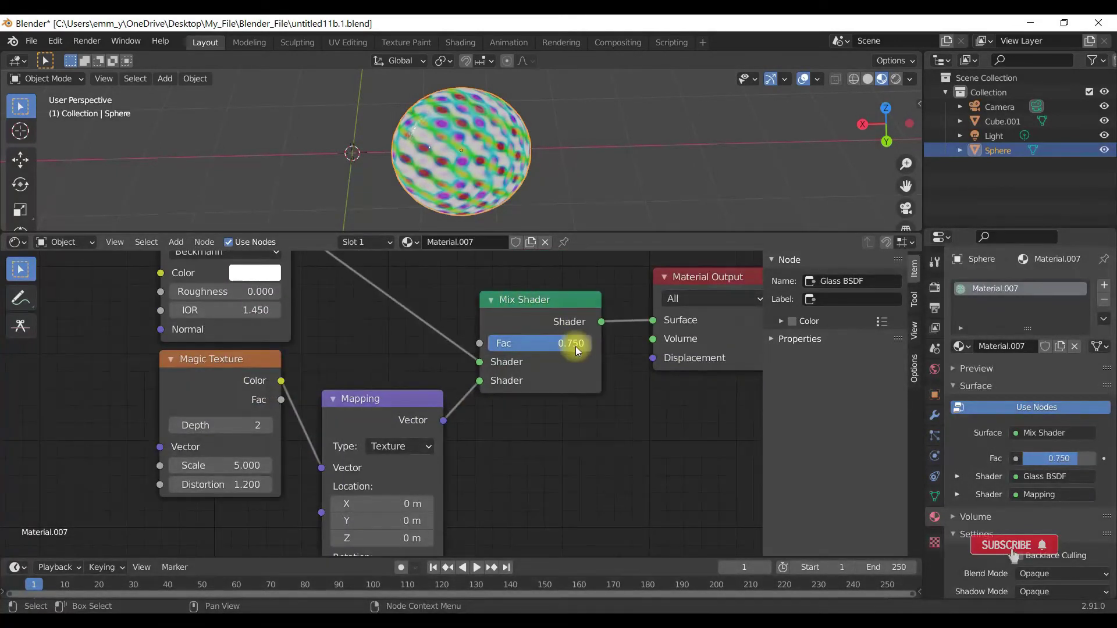
Set the Mix Shader Fac to 0.500.
left_click(575, 344)
type(".5")
key("Return")
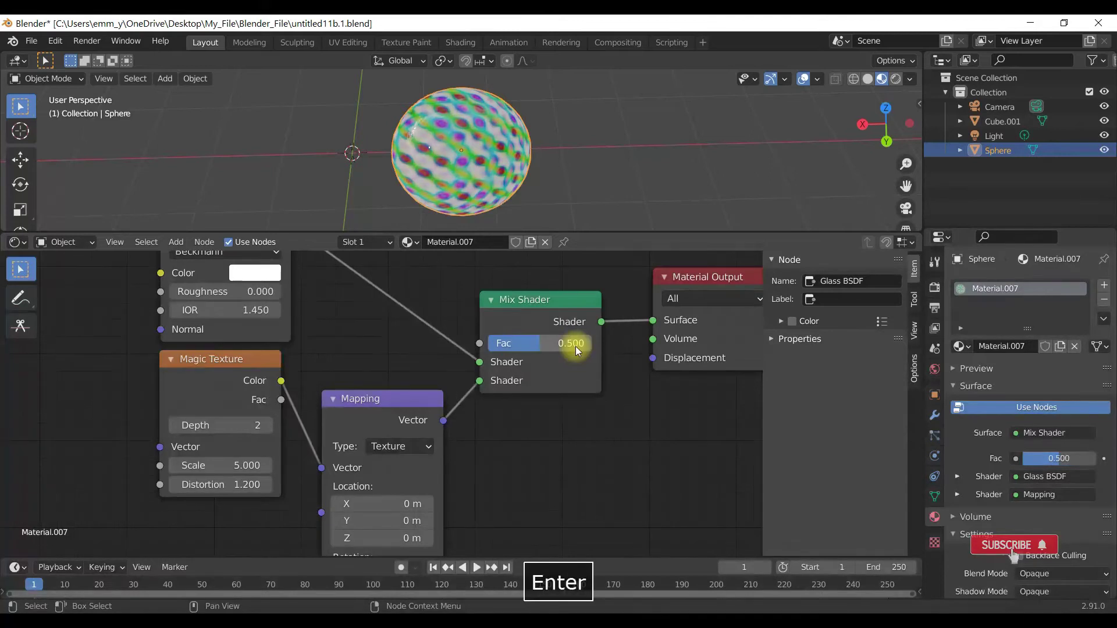
left_click(468, 155)
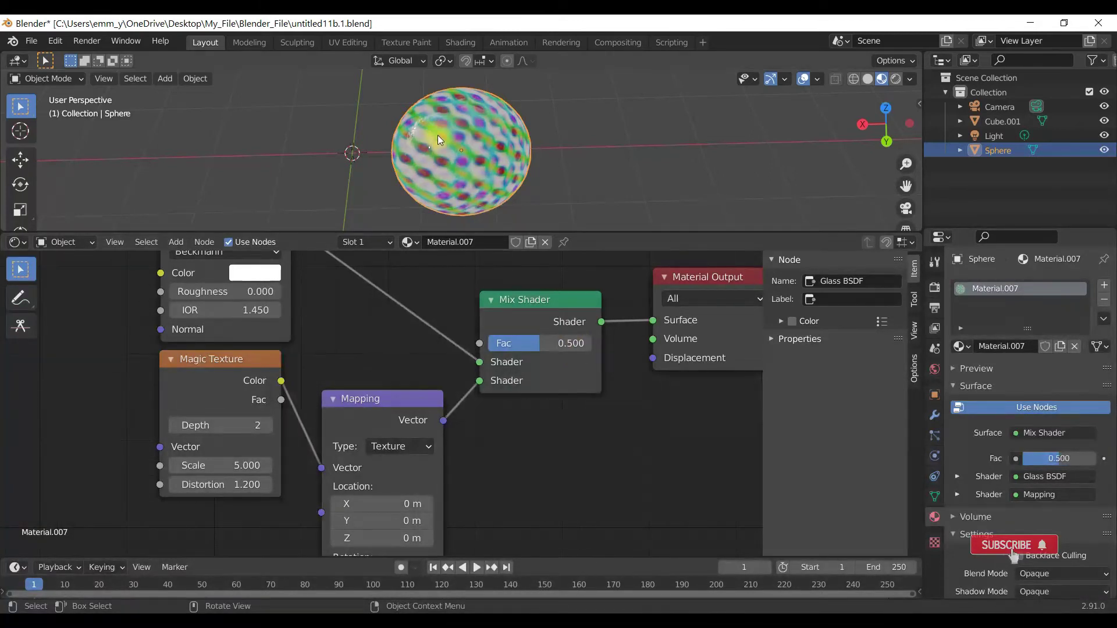
mouse_move(460, 227)
middle_mouse_down()
mouse_move(504, 149)
mouse_move(408, 133)
mouse_move(385, 181)
mouse_move(389, 156)
mouse_move(396, 184)
middle_mouse_up()
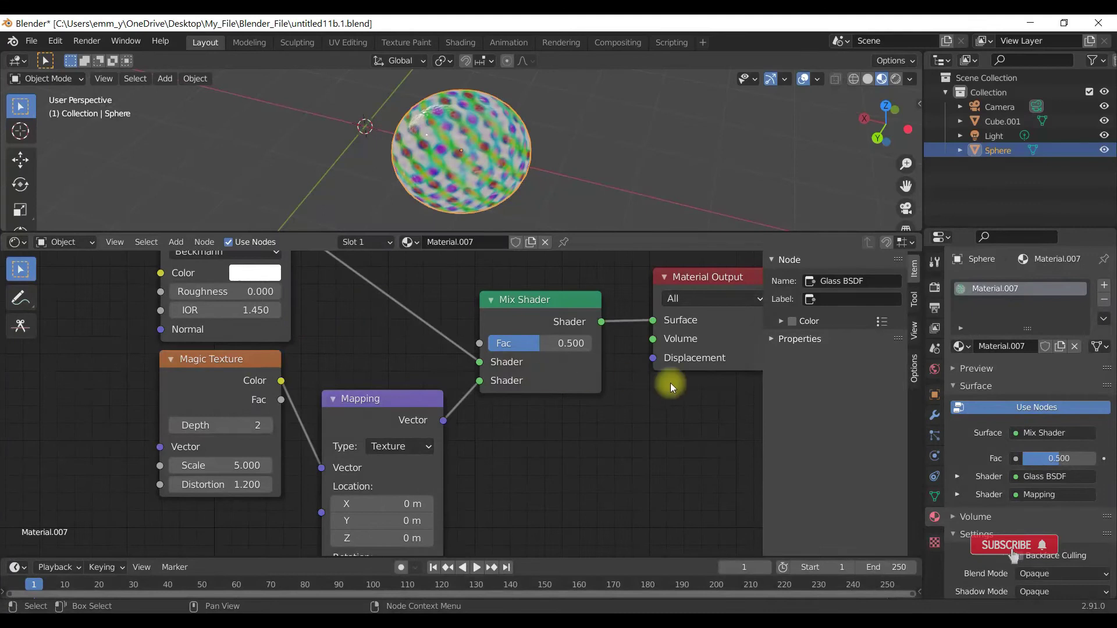
Tint the Glass BSDF colour yellow.
left_click_drag(758, 401, 758, 368)
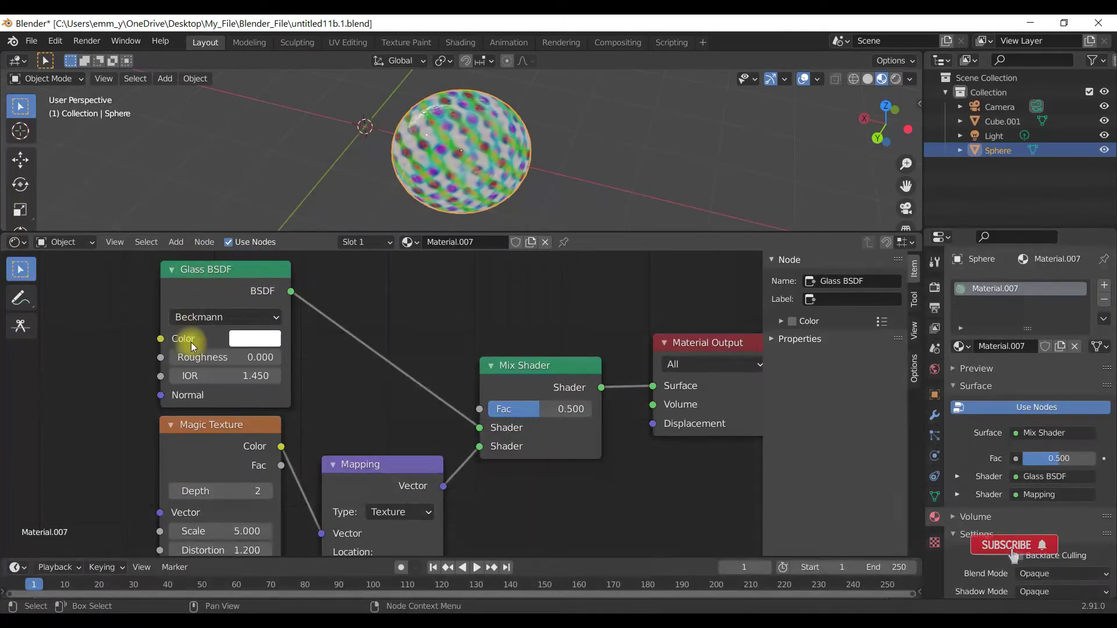
left_click(254, 337)
left_click_drag(302, 156, 250, 189)
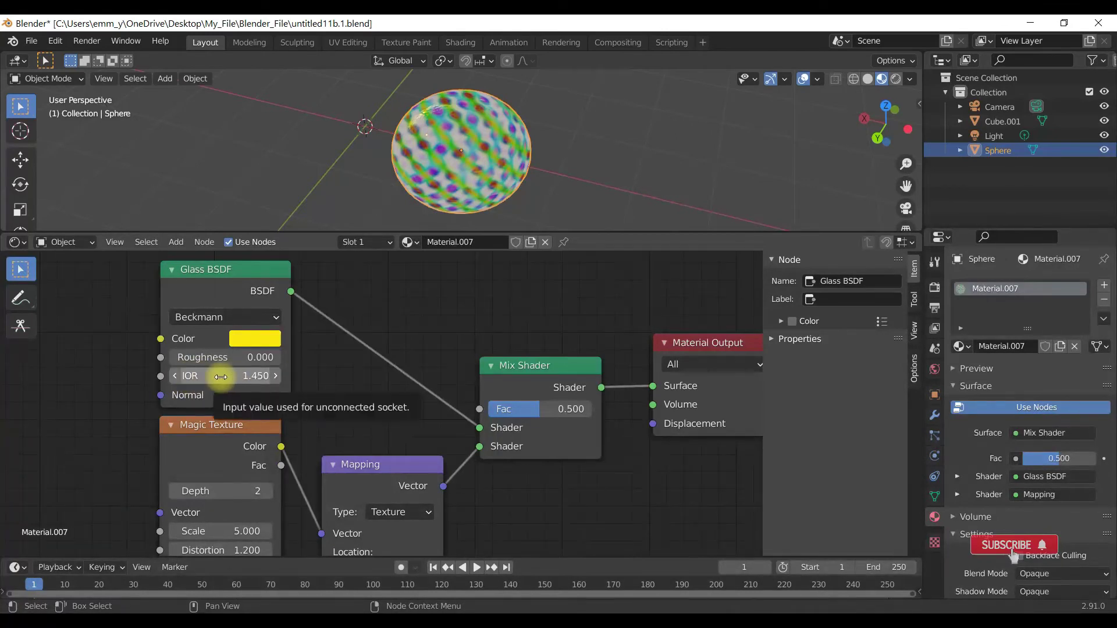
Set the Glass BSDF IOR to 0.750.
left_click(178, 377)
left_click(178, 377)
left_click(177, 377)
left_click(177, 377)
left_click(177, 377)
left_click(177, 377)
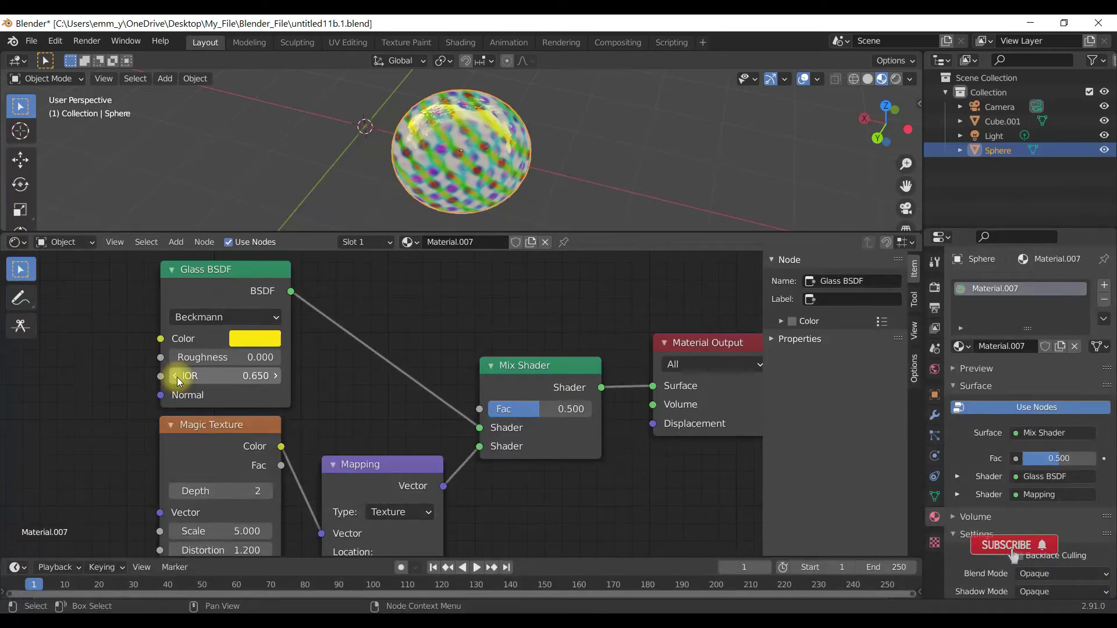
left_click(178, 378)
left_click(178, 377)
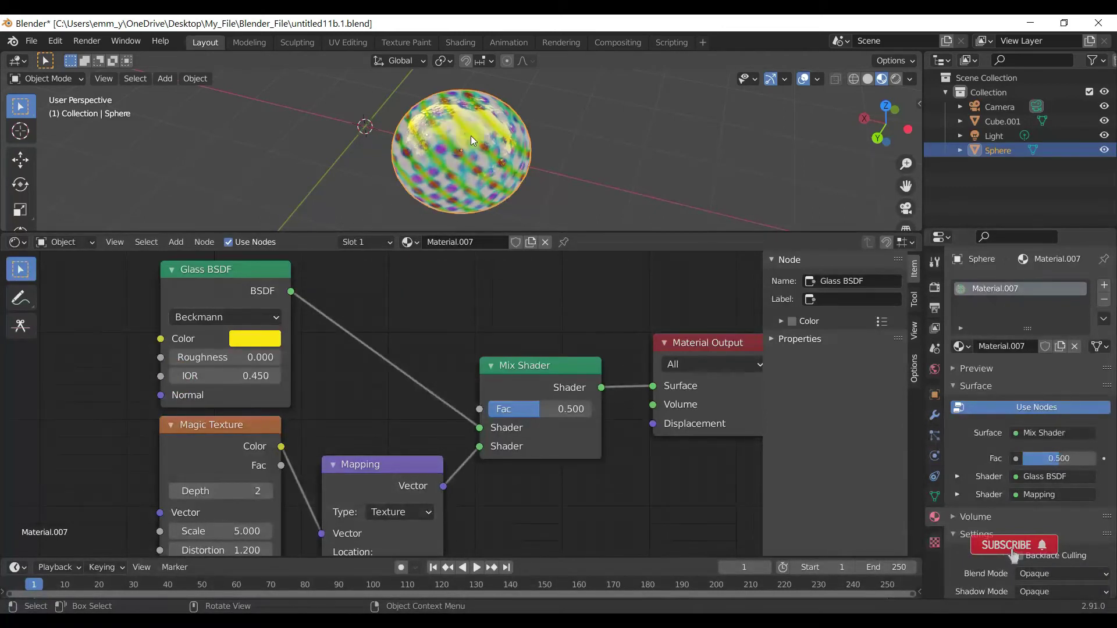
mouse_move(476, 140)
middle_mouse_down()
mouse_move(388, 169)
mouse_move(362, 96)
mouse_move(439, 92)
mouse_move(514, 155)
middle_mouse_up()
left_click(356, 292)
left_click_drag(276, 376, 303, 375)
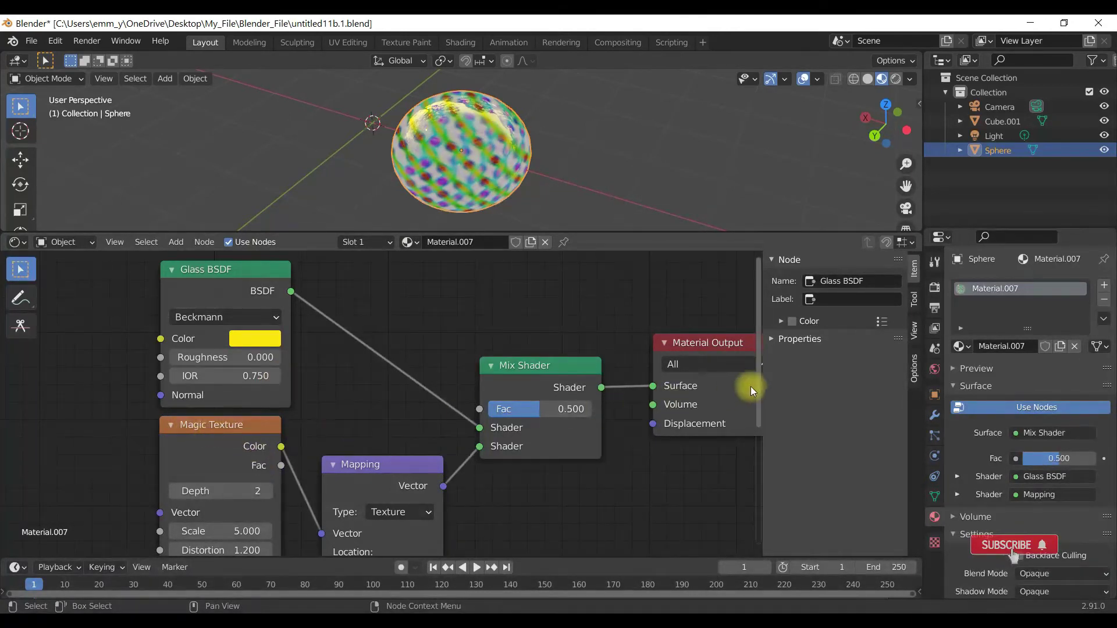
left_click_drag(756, 394, 761, 416)
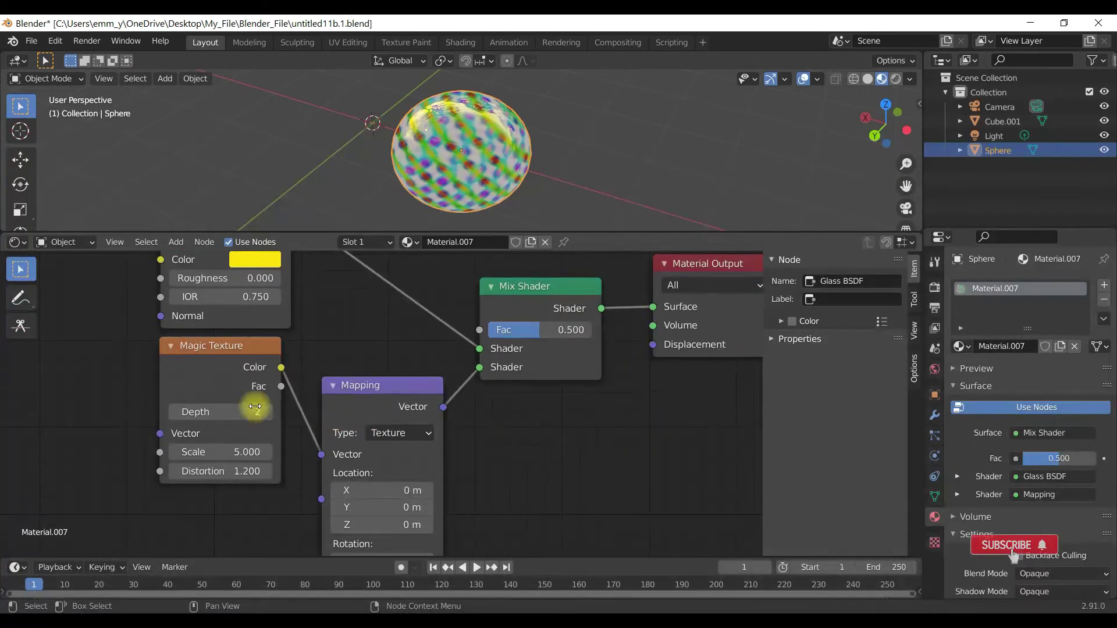
Set the Magic Texture depth to 3 and scale to 3.900.
left_click(267, 412)
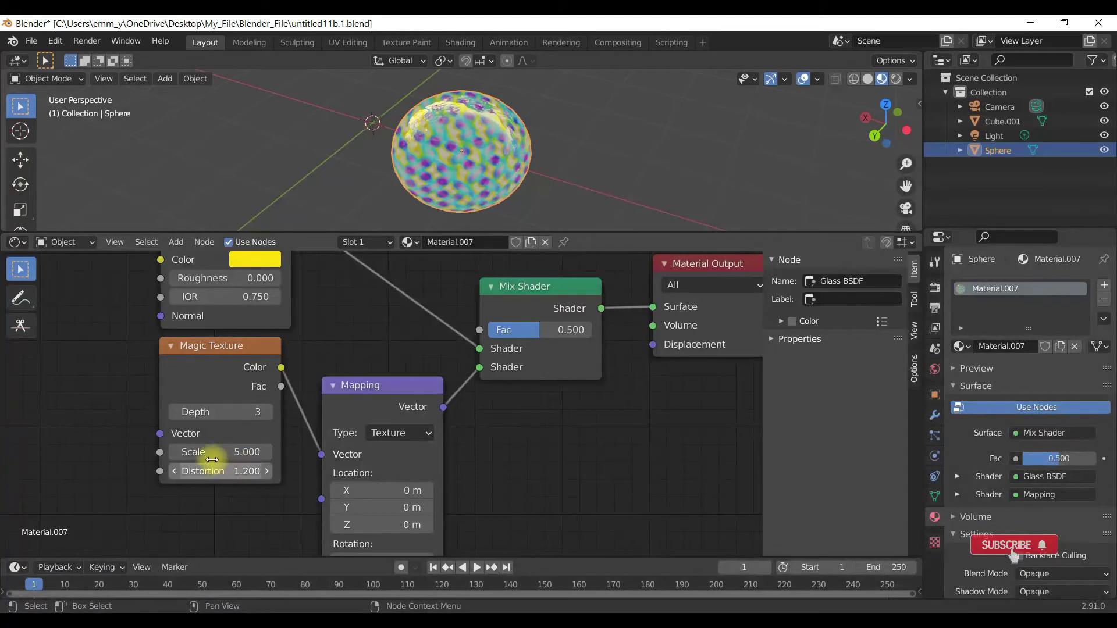
left_click(267, 452)
left_click(270, 452)
left_click(271, 453)
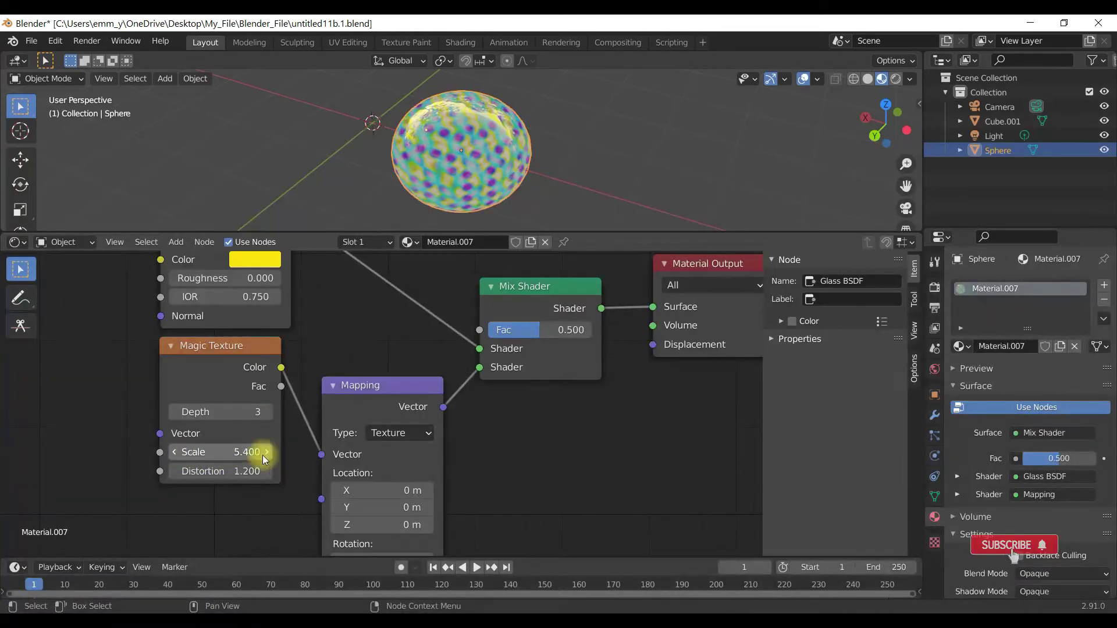
left_click(177, 453)
left_click(177, 453)
left_click(177, 453)
left_click(177, 453)
left_click(178, 453)
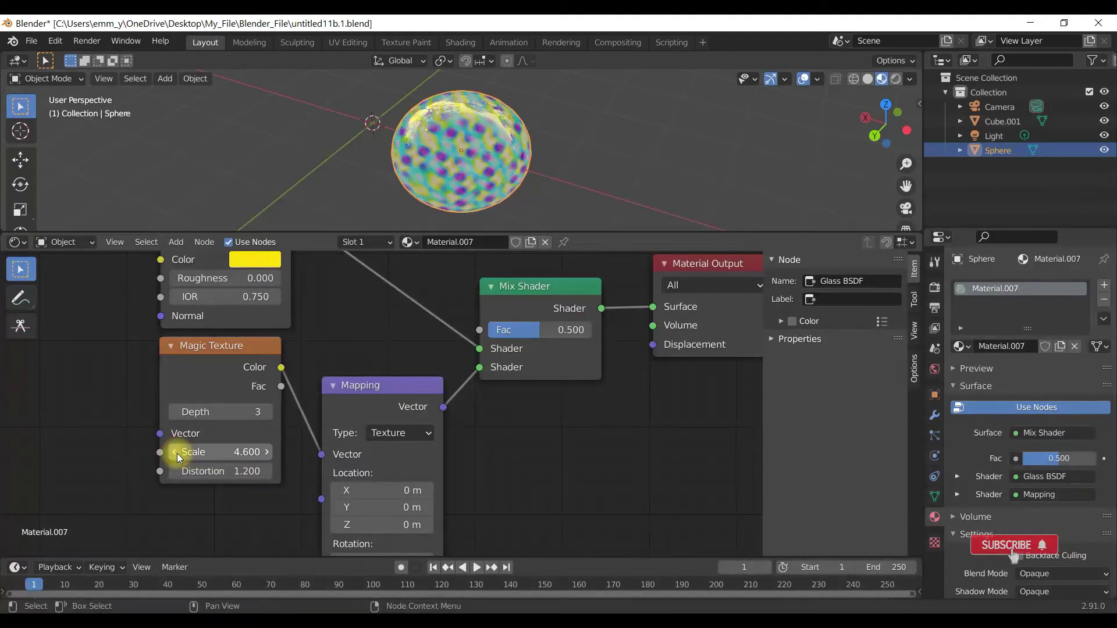
left_click(177, 452)
left_click(177, 453)
left_click(178, 453)
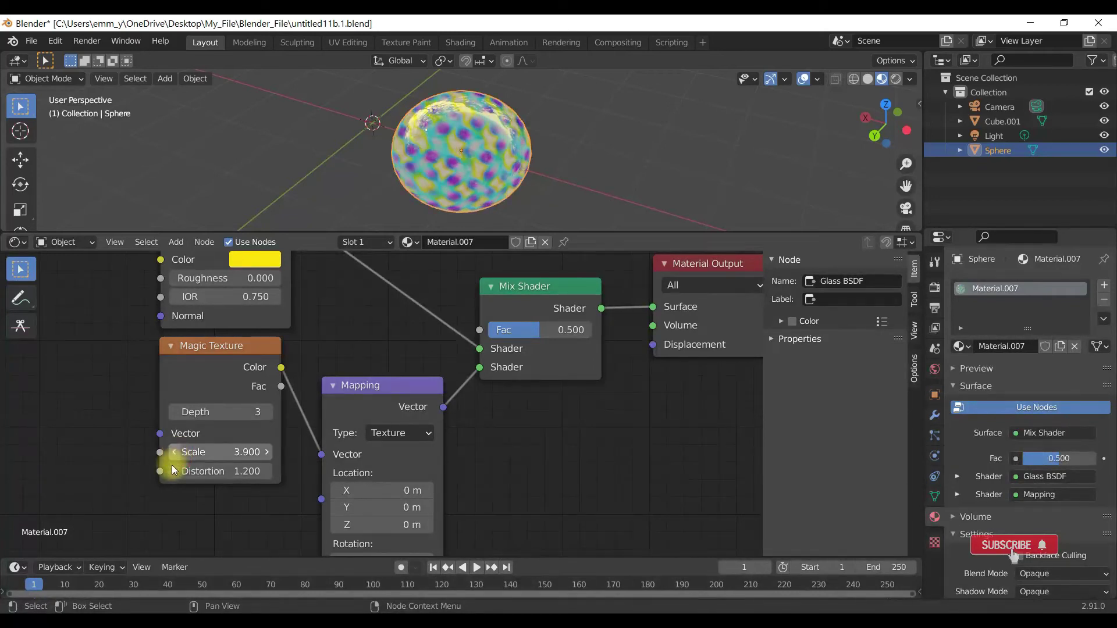
Try a Magic Texture distortion of 4.100, then undo it back to 1.200.
mouse_move(217, 471)
left_mouse_down()
mouse_move(202, 472)
mouse_move(239, 471)
left_mouse_up()
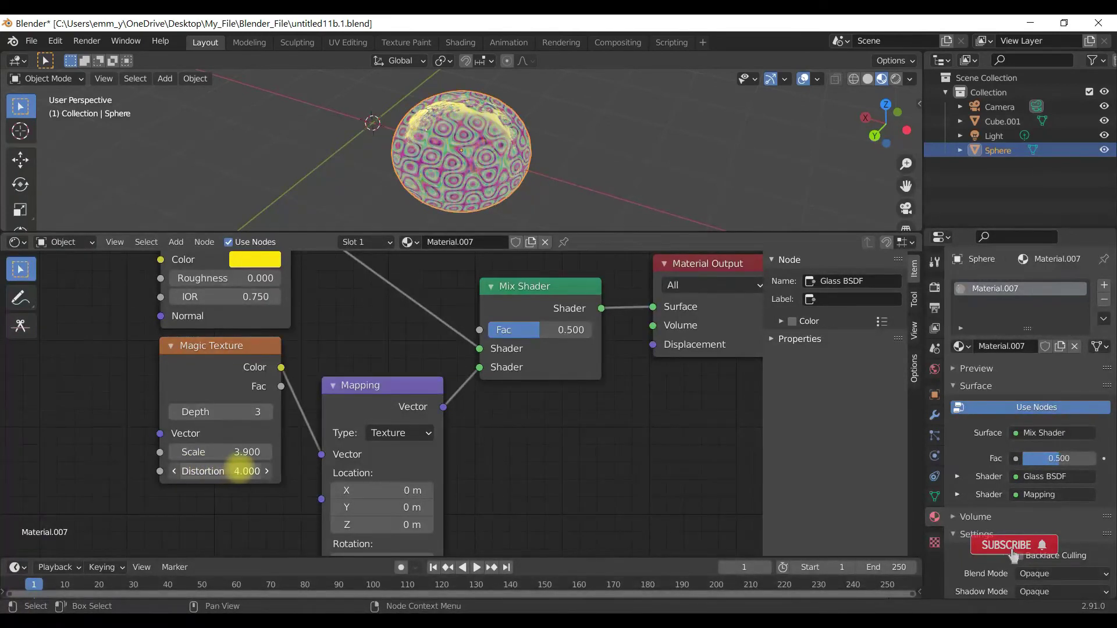
left_click_drag(240, 472, 244, 471)
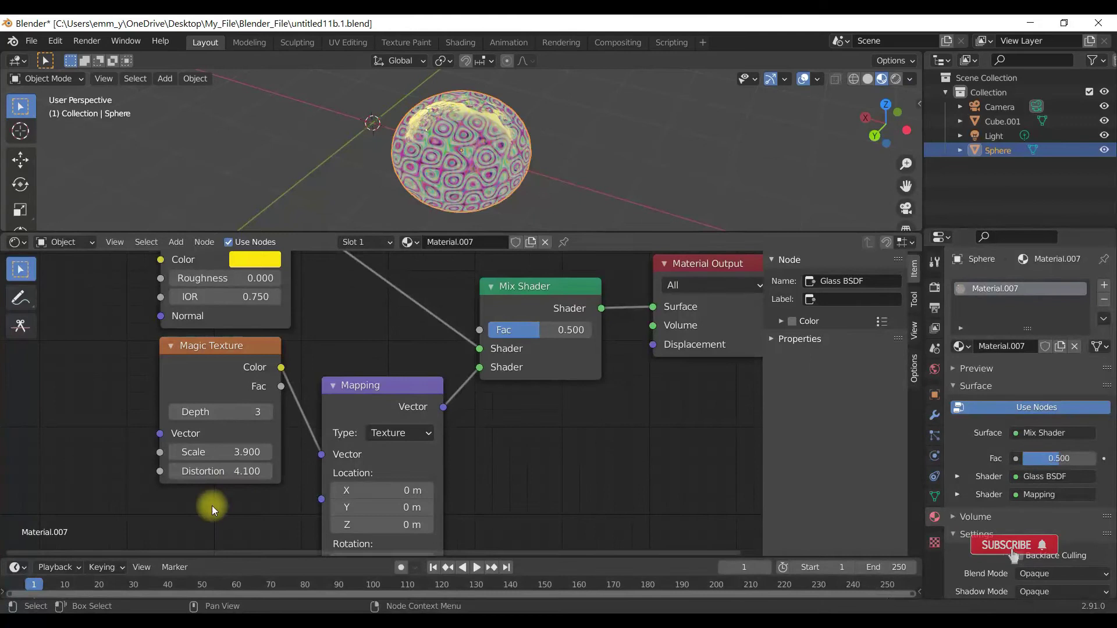
key("ctrl+z")
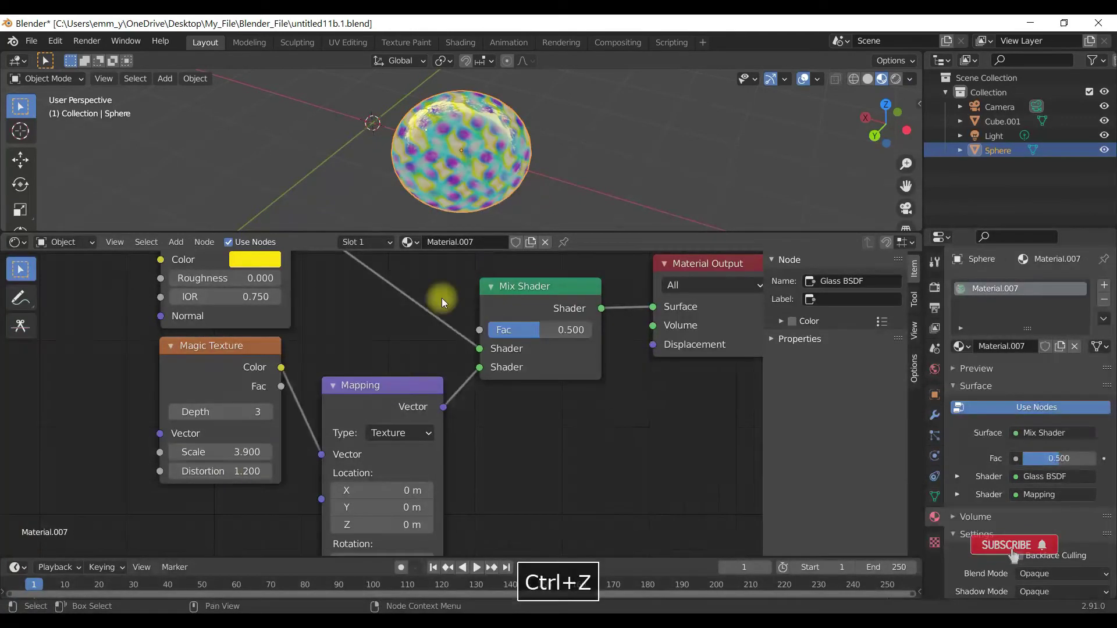
Move the Mapping node up and left and enlarge the 3D viewport.
mouse_move(430, 190)
middle_mouse_down()
mouse_move(488, 175)
mouse_move(546, 107)
mouse_move(555, 154)
mouse_move(630, 168)
mouse_move(514, 182)
middle_mouse_up()
scroll(514, 182, "down", 3)
scroll(477, 382, "down", 1)
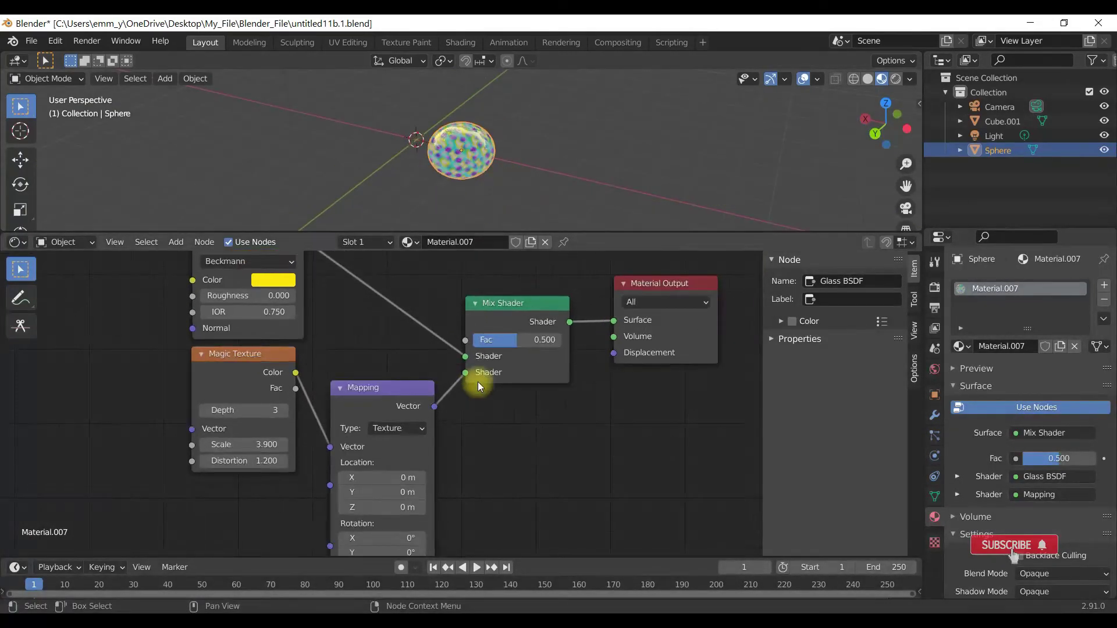
scroll(478, 381, "down", 2)
left_click_drag(379, 394, 376, 372)
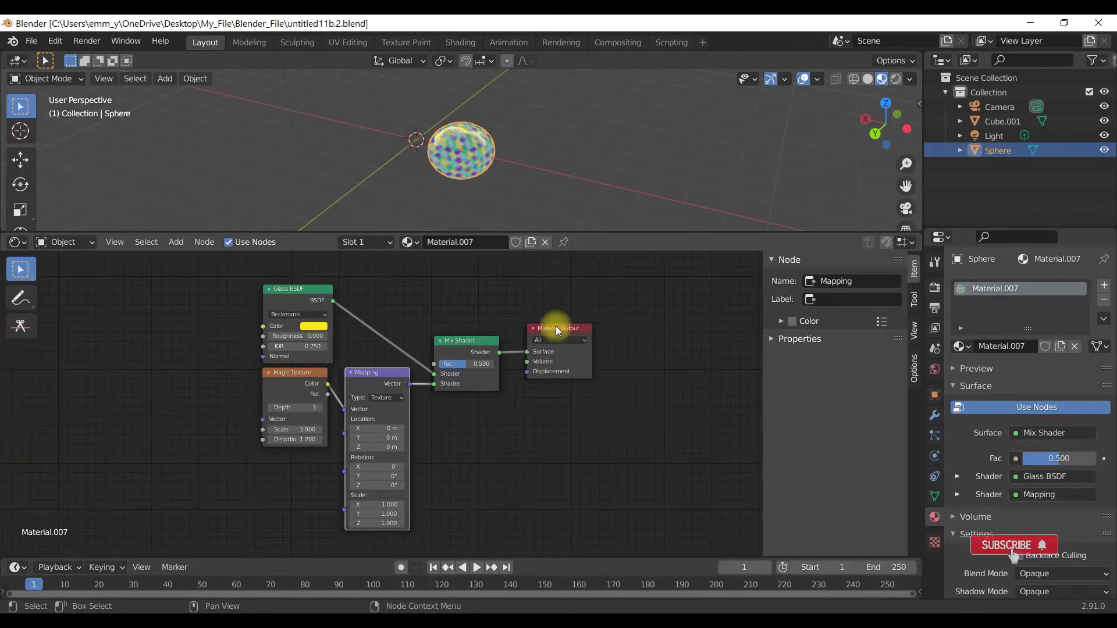
left_click_drag(492, 230, 492, 430)
Add a plane and scale it up by 4.
left_click(410, 310)
key("shift+a")
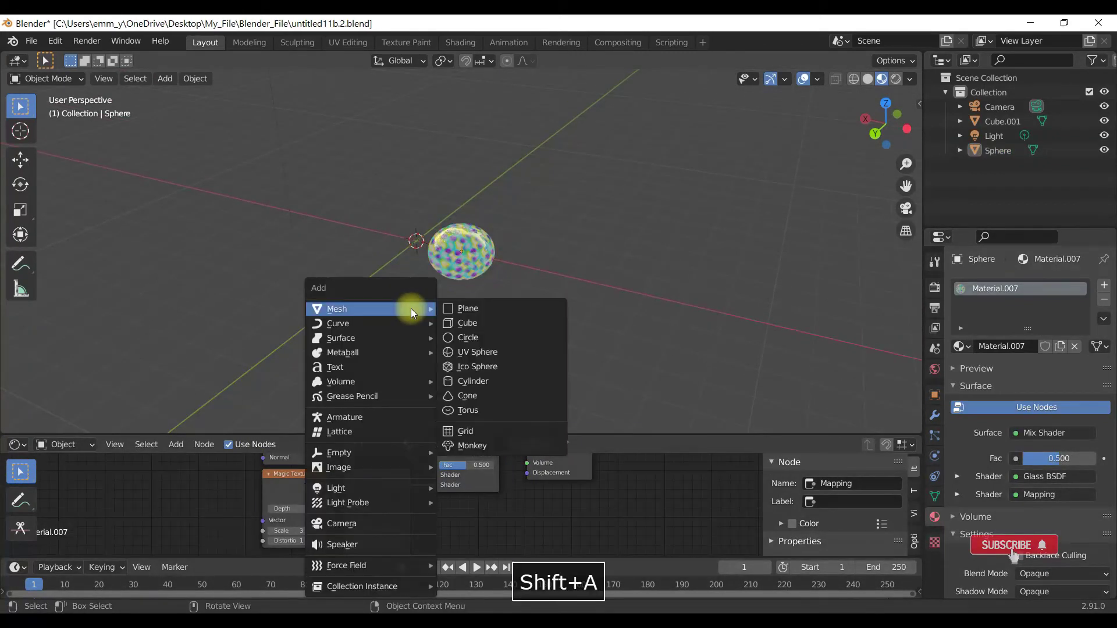
left_click(463, 308)
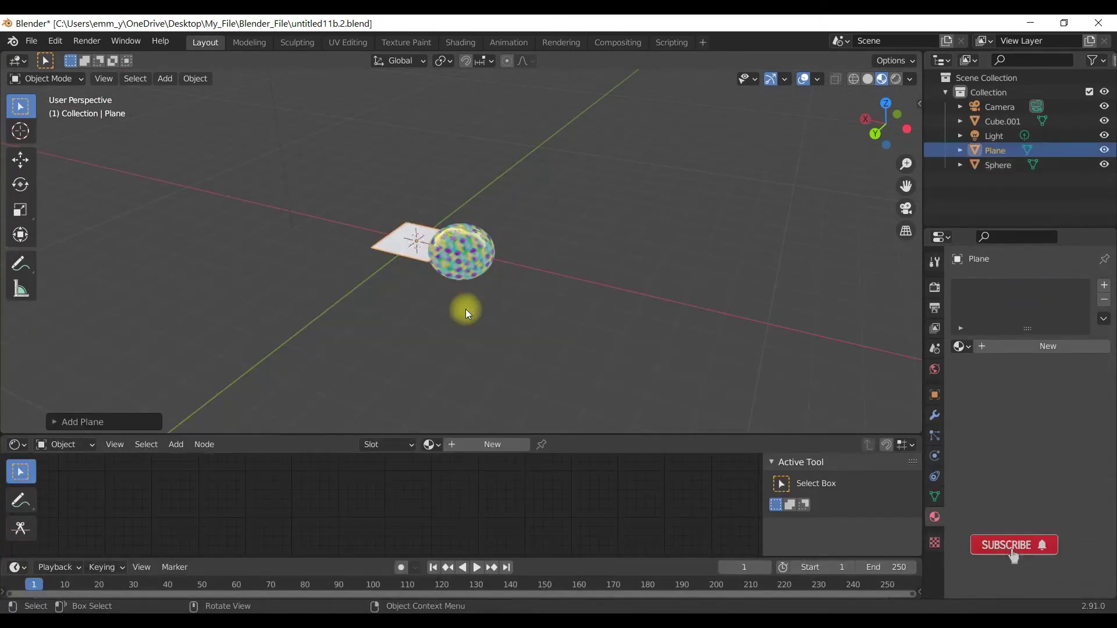
middle_click_drag(341, 277, 486, 297)
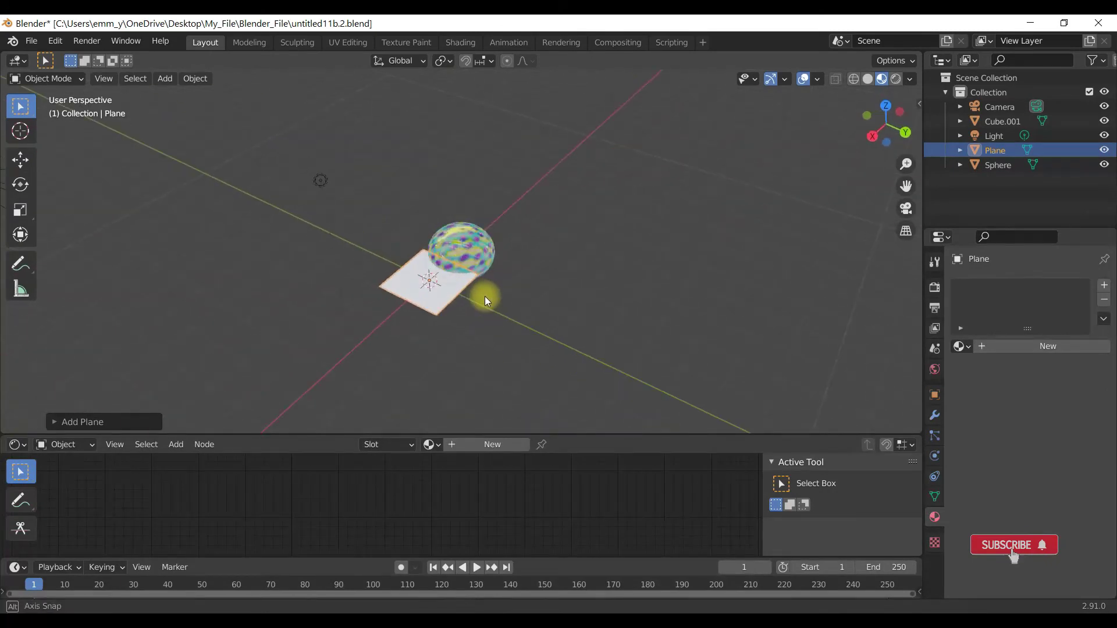
type("s")
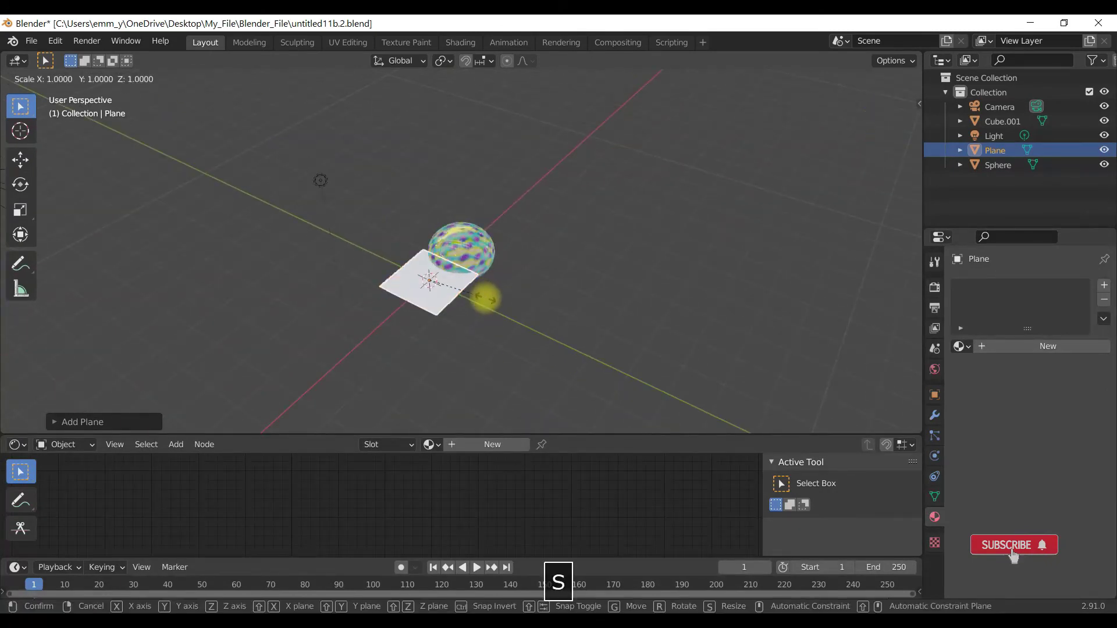
type("4")
key("Return")
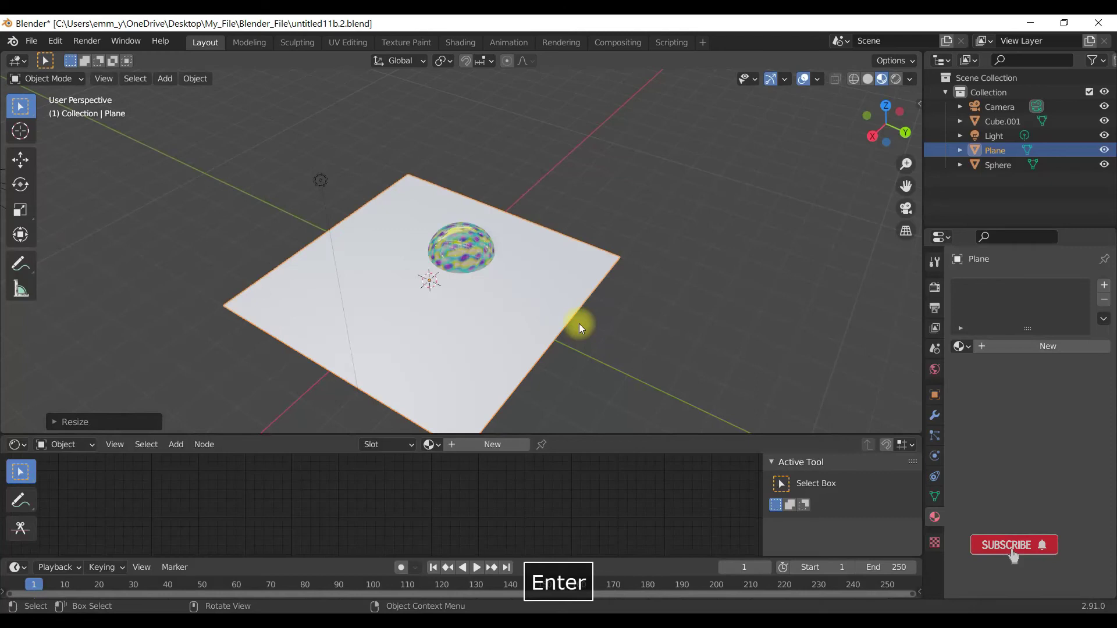
Move the glass sphere up 0.9 along Z so it rests on the plane.
middle_click_drag(613, 347, 572, 316)
left_click(470, 248)
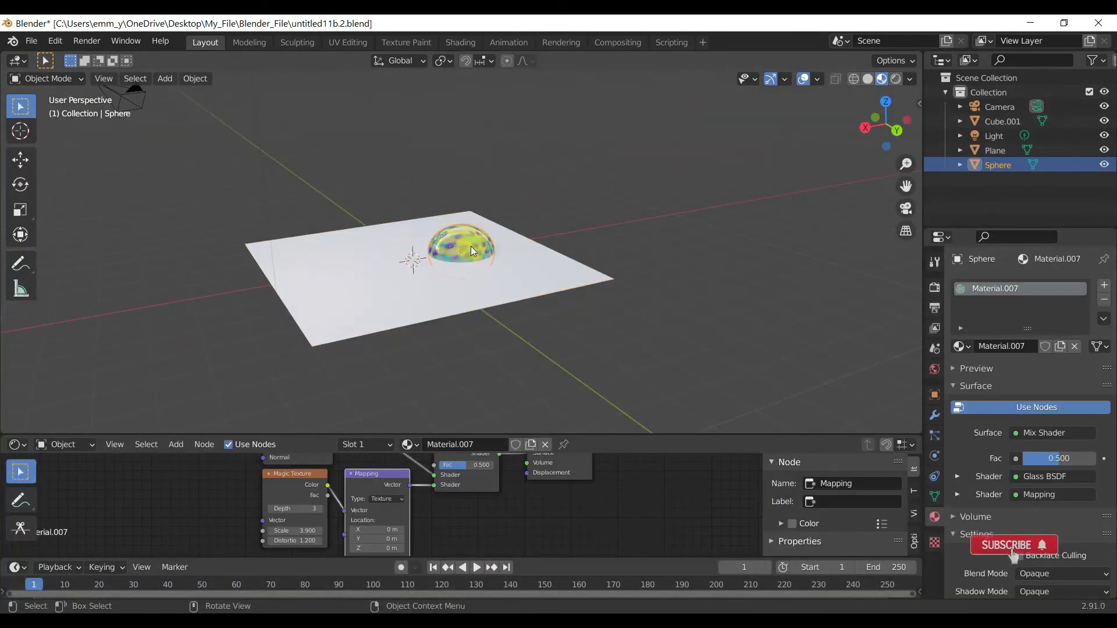
key("g")
type("z")
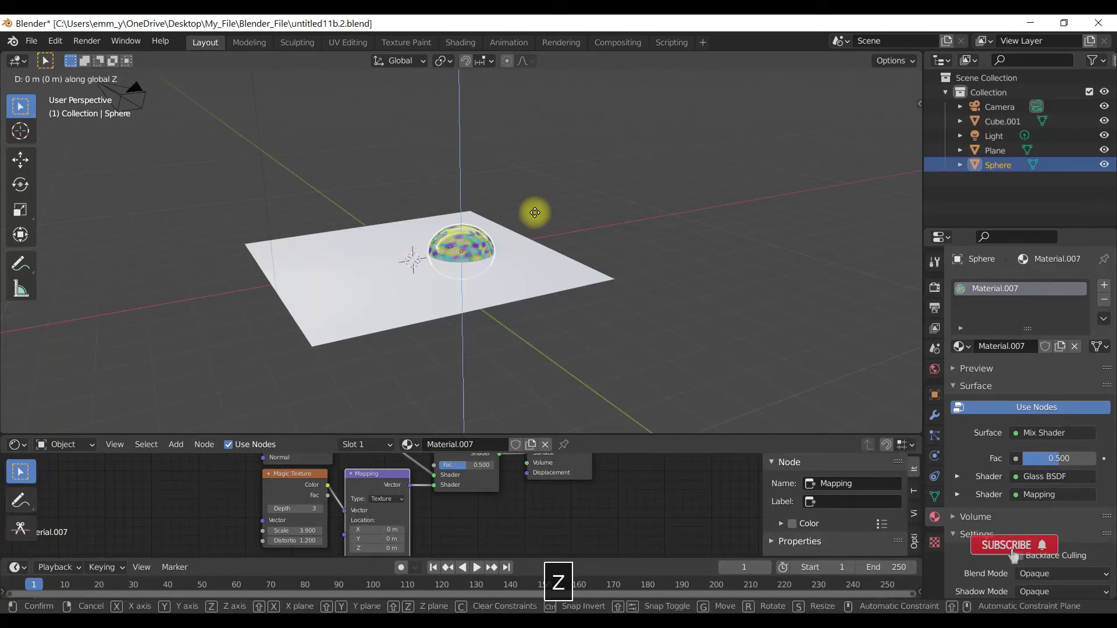
type("0.9")
key("Return")
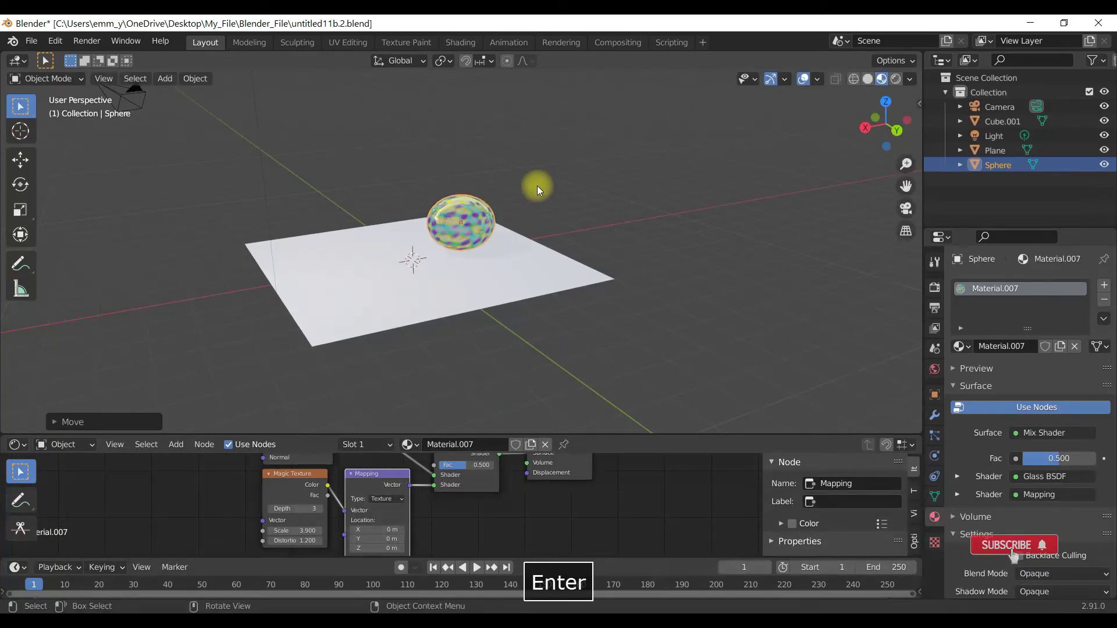
mouse_move(536, 186)
middle_mouse_down()
mouse_move(440, 270)
mouse_move(438, 256)
mouse_move(493, 280)
mouse_move(612, 297)
mouse_move(739, 257)
mouse_move(730, 270)
mouse_move(534, 286)
mouse_move(425, 281)
mouse_move(399, 263)
mouse_move(465, 300)
middle_mouse_up()
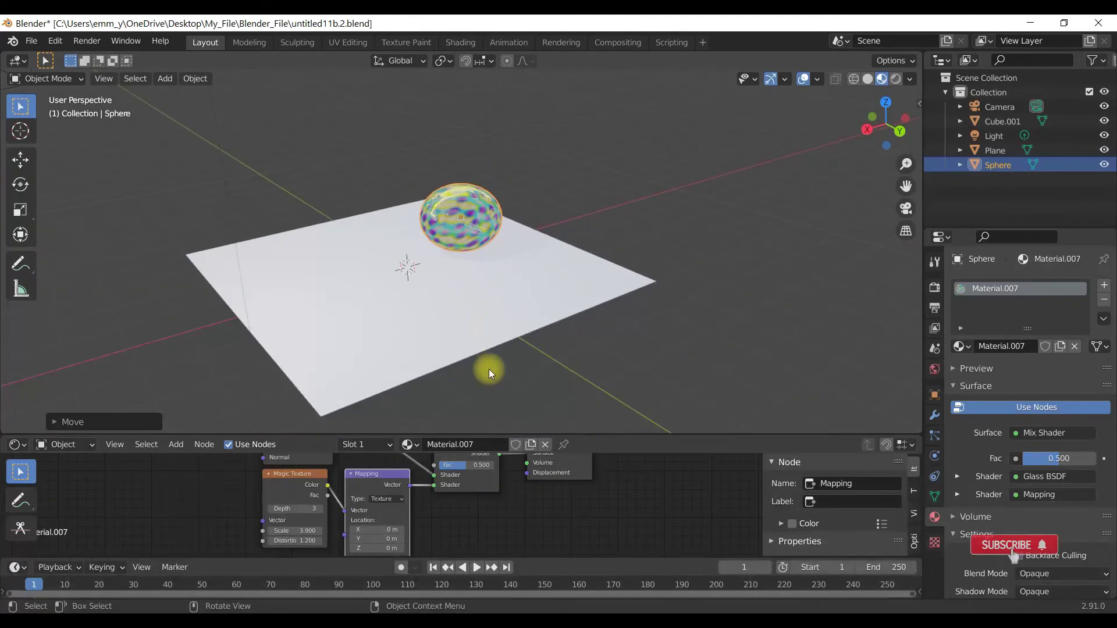
Create Material.008 for the plane and delete its default Principled BSDF node.
left_click_drag(490, 434, 506, 228)
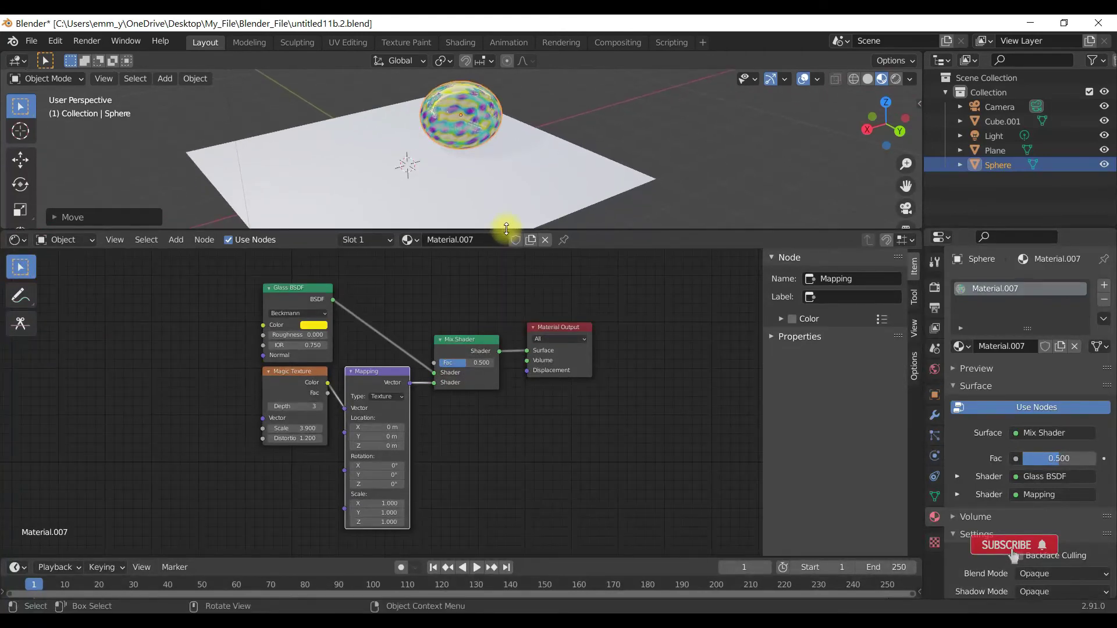
left_click(515, 176)
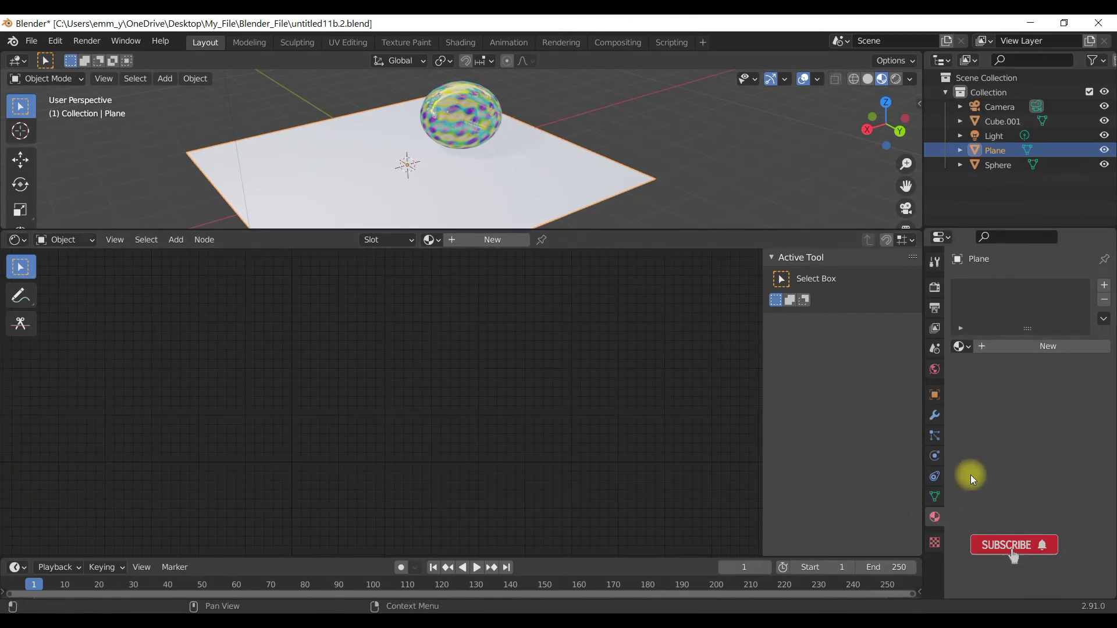
left_click(1040, 347)
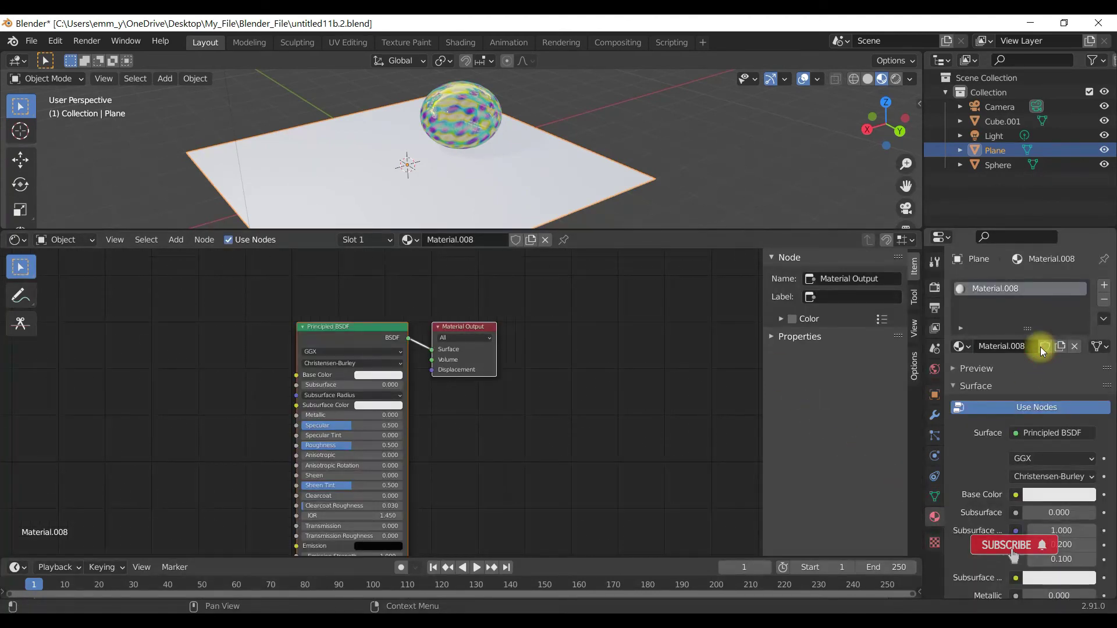
left_click(354, 329)
key("Delete")
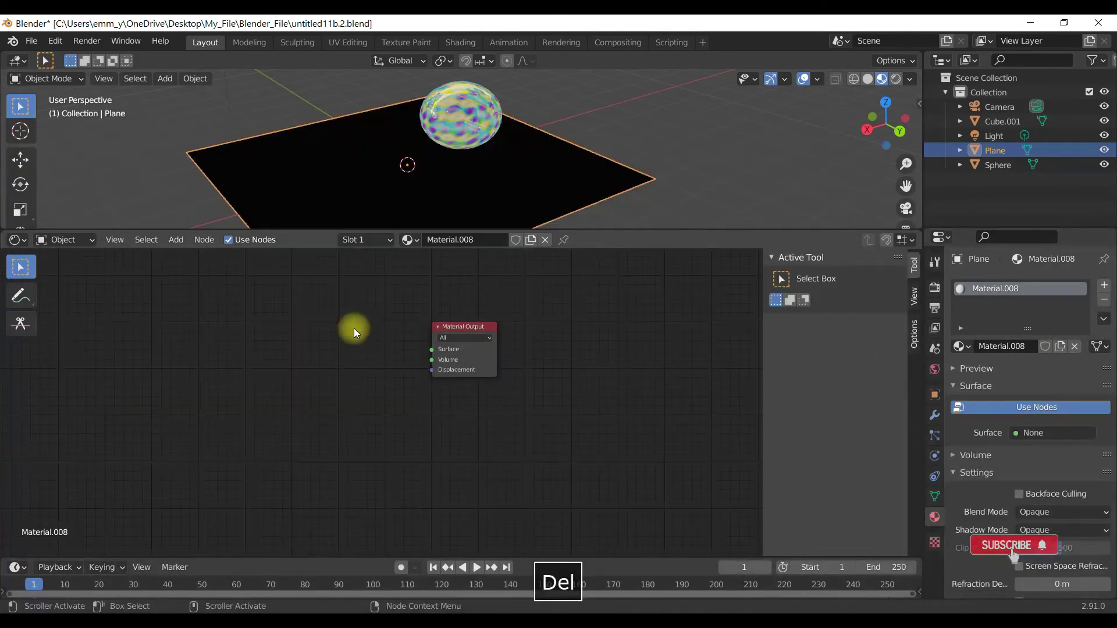
left_click(176, 240)
mouse_move(199, 321)
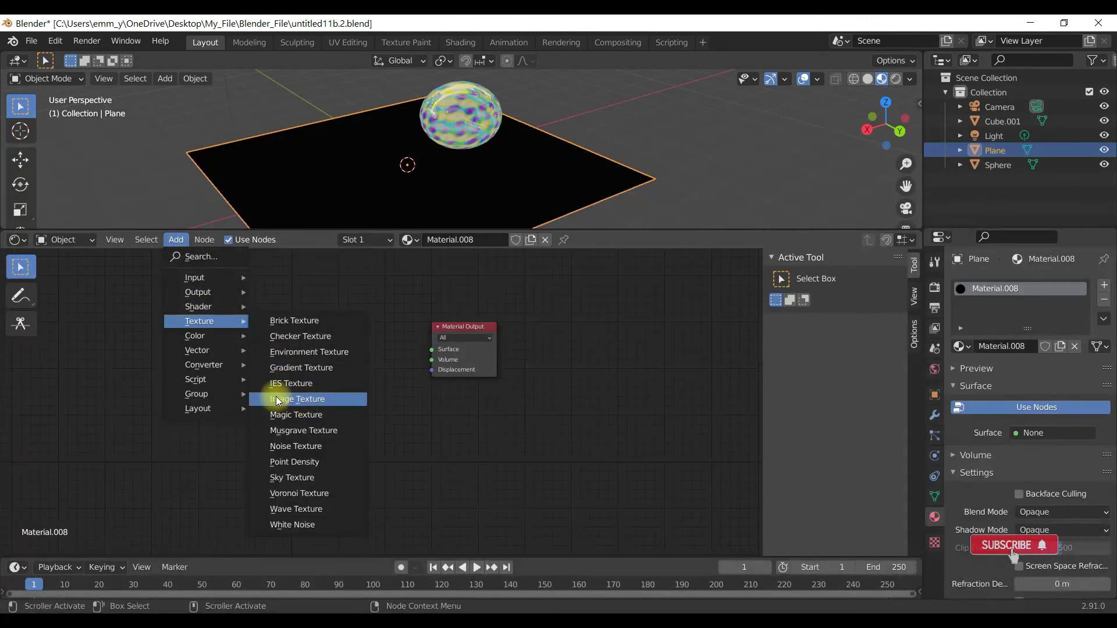
Add an Image Texture node left of Material Output and wire its Color into Surface.
left_click(309, 395)
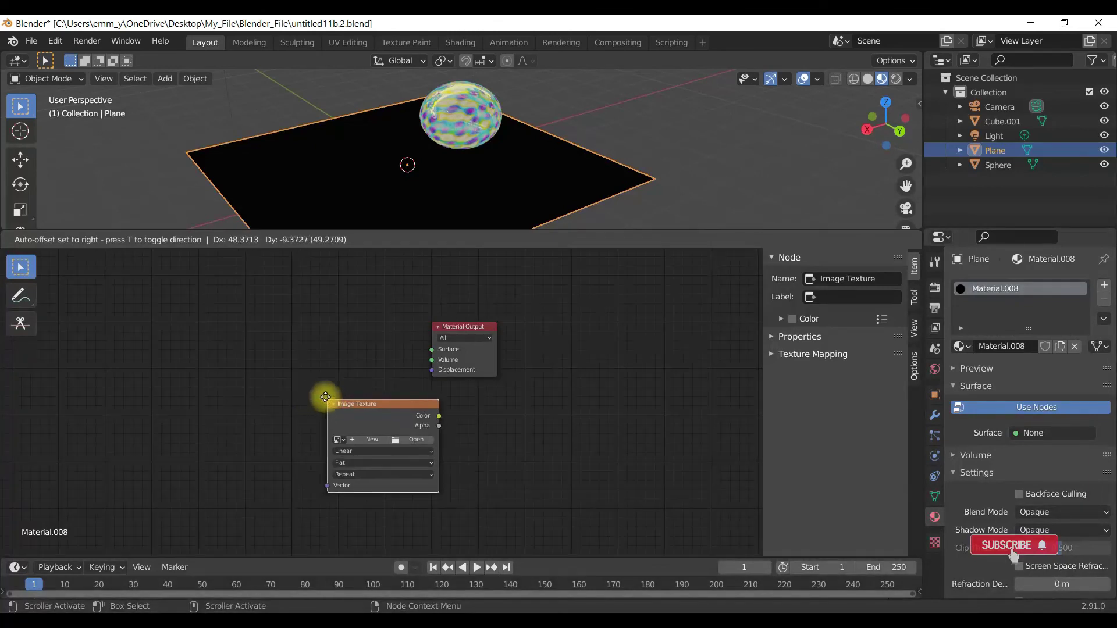
left_click(268, 332)
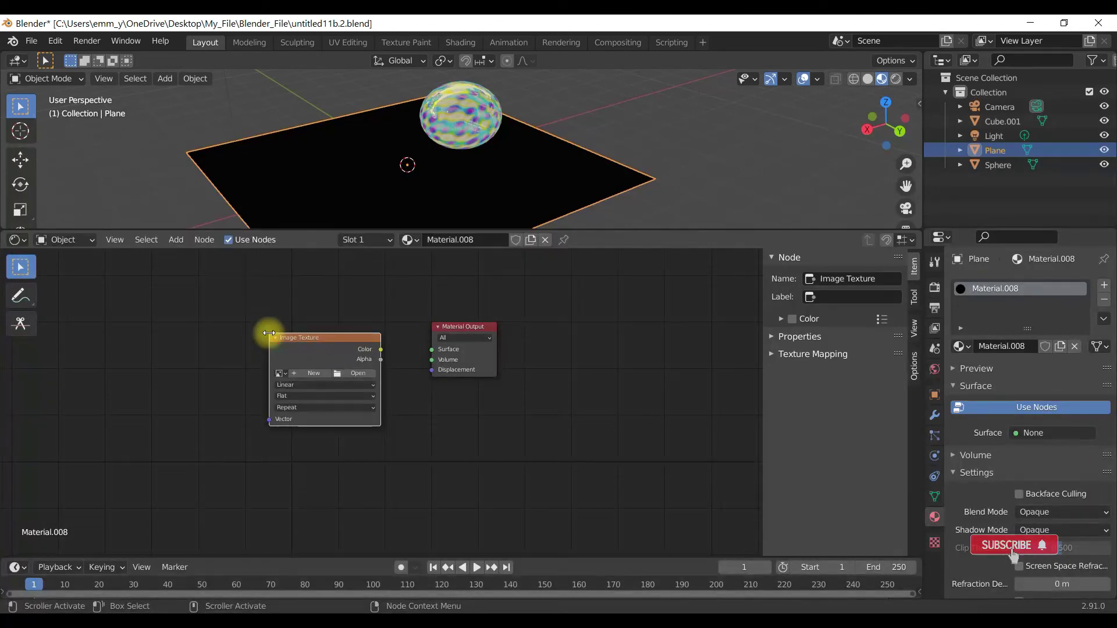
scroll(341, 380, "up", 3)
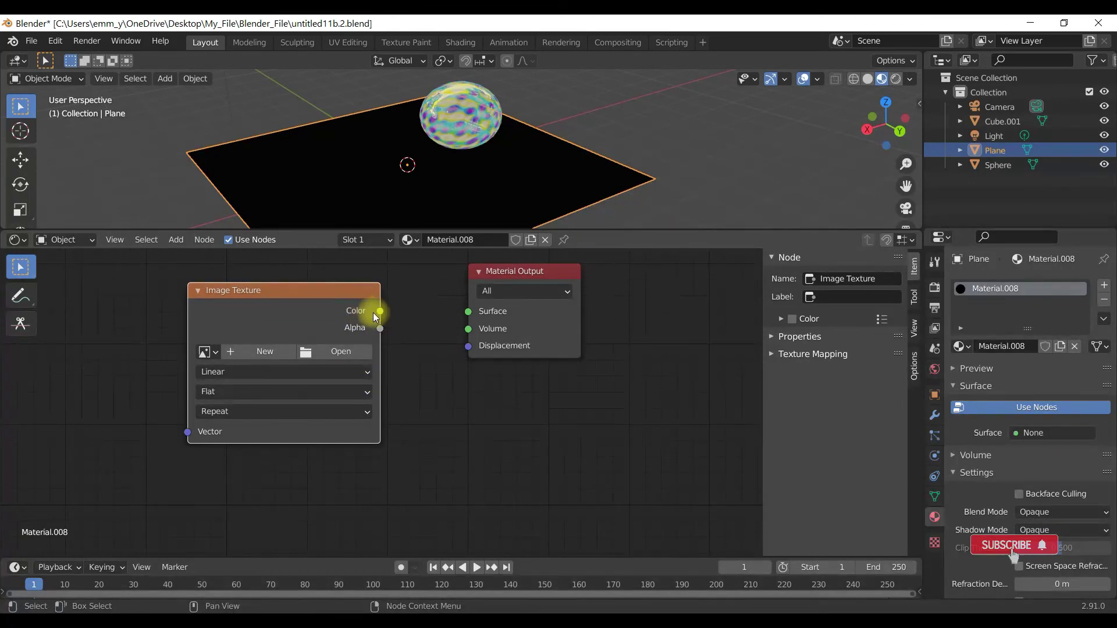
mouse_move(380, 312)
left_mouse_down()
mouse_move(425, 323)
mouse_move(469, 312)
left_mouse_up()
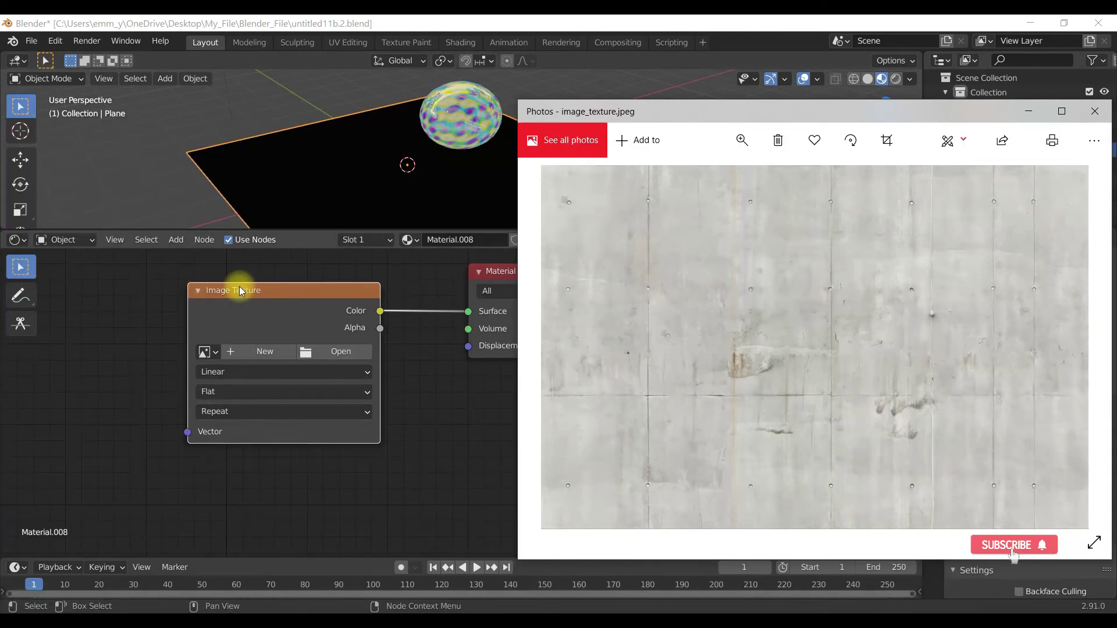
Load image_texture.jpeg from the Desktop into the Image Texture node, then enlarge the 3D viewport.
left_click(358, 352)
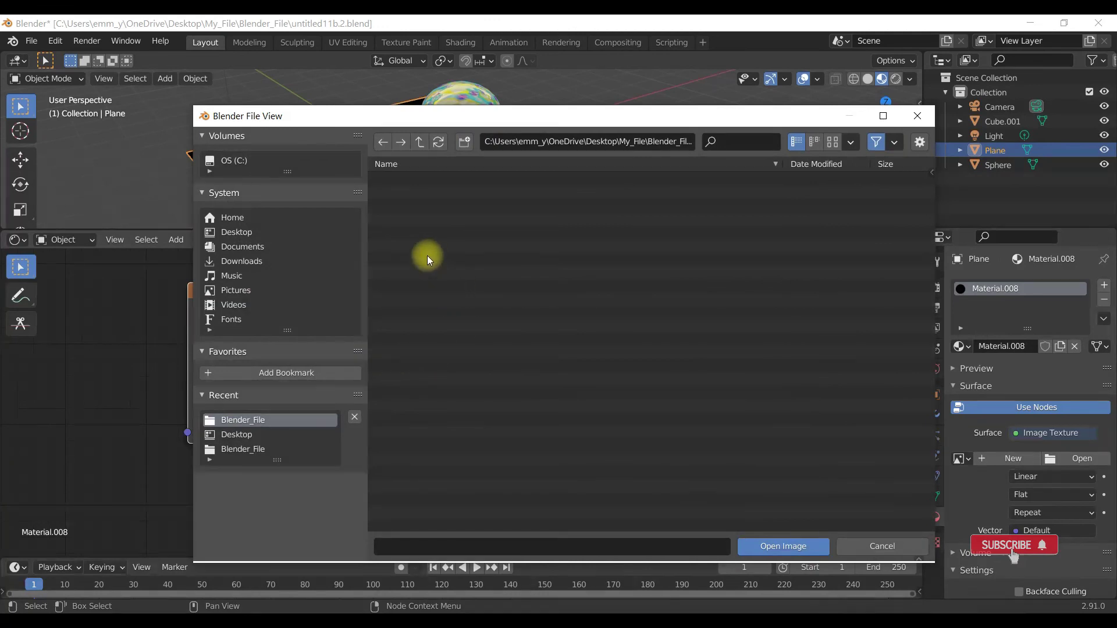
left_click(255, 231)
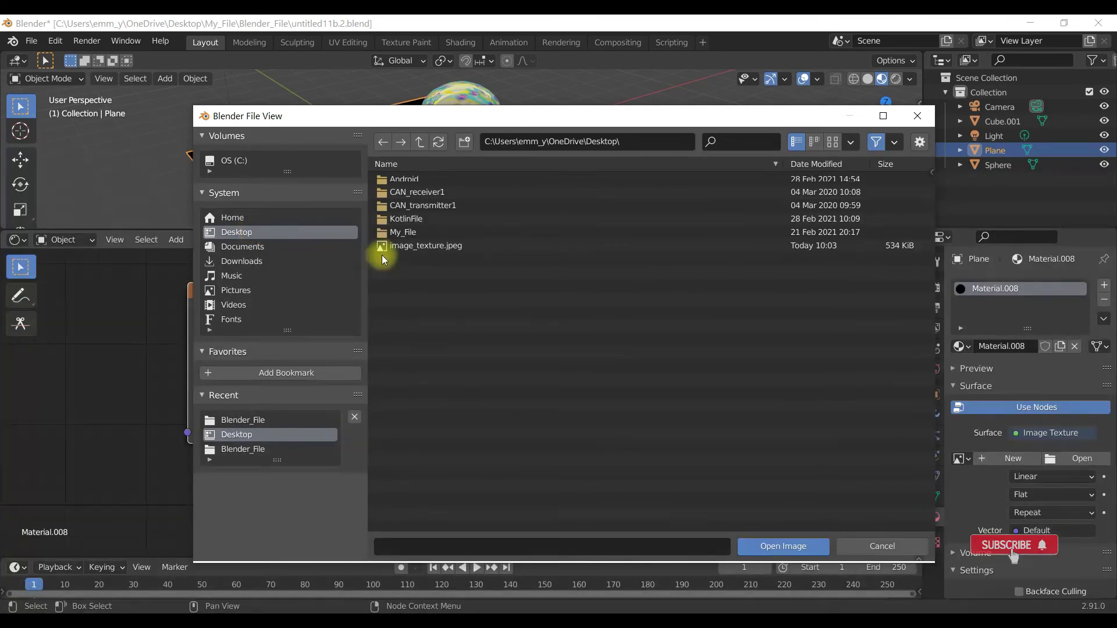
left_click(395, 245)
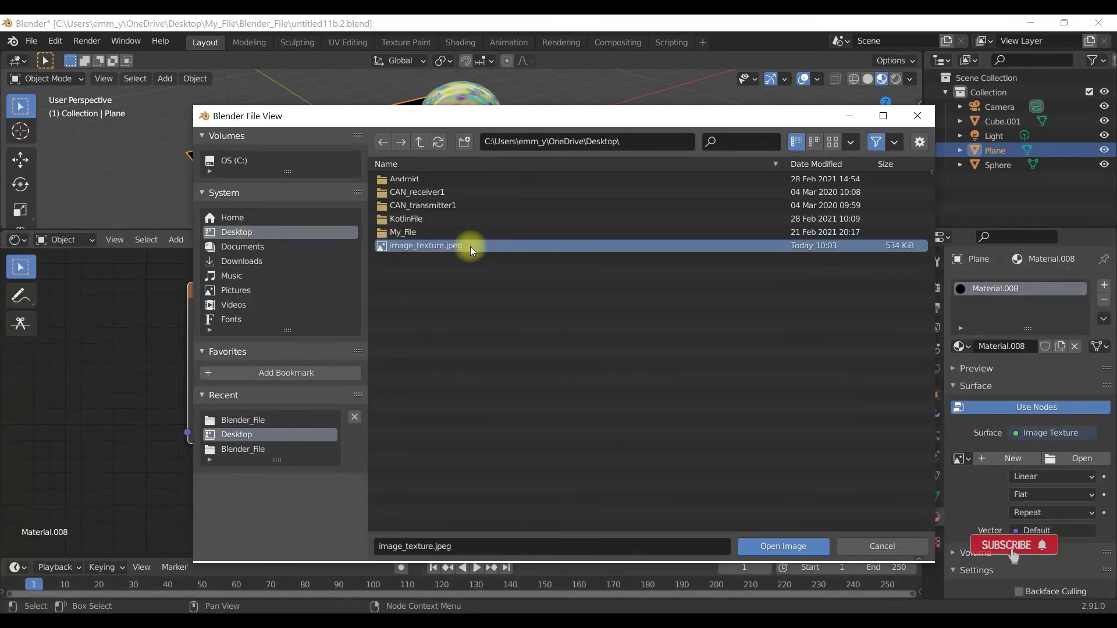
left_click(785, 545)
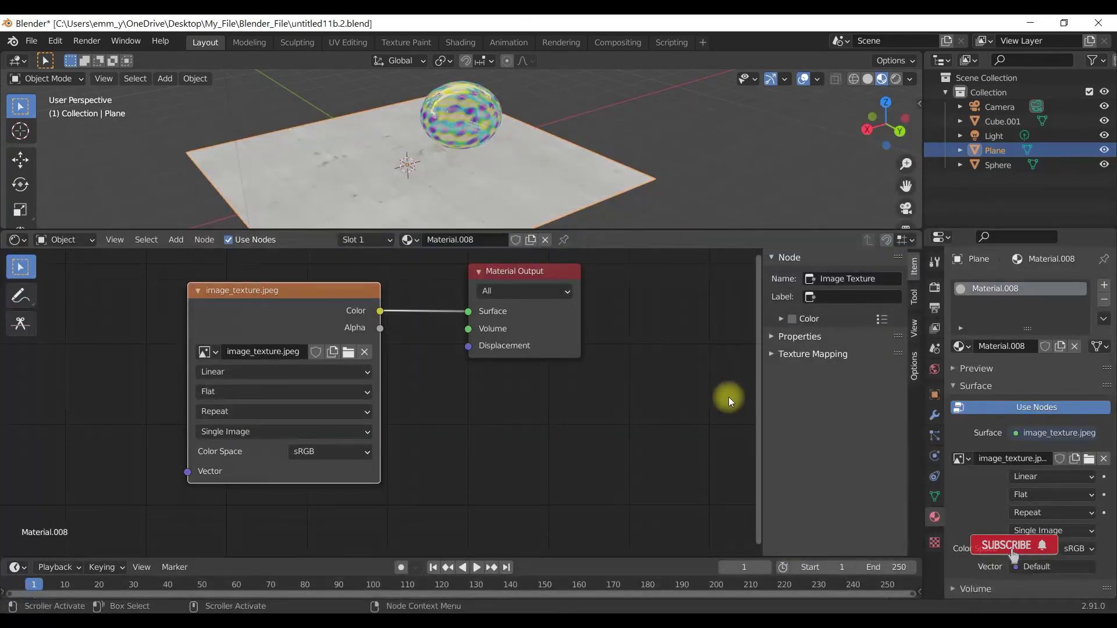
left_click_drag(454, 232, 450, 345)
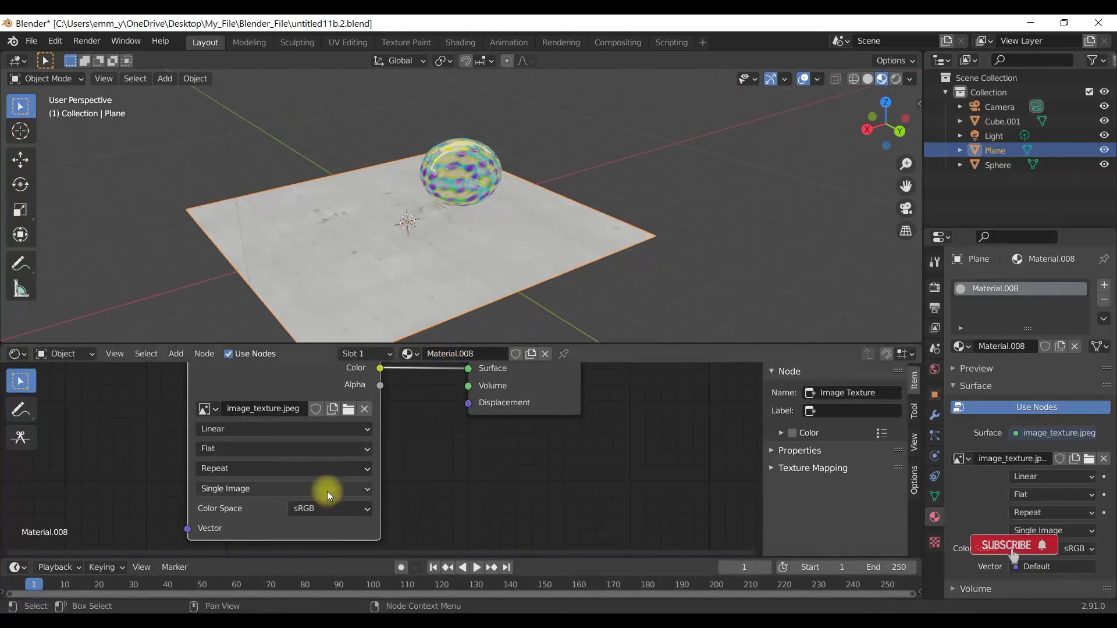
scroll(327, 491, "down", 2)
Preview the concrete photo in Photos, then enlarge the 3D viewport further.
left_click(518, 612)
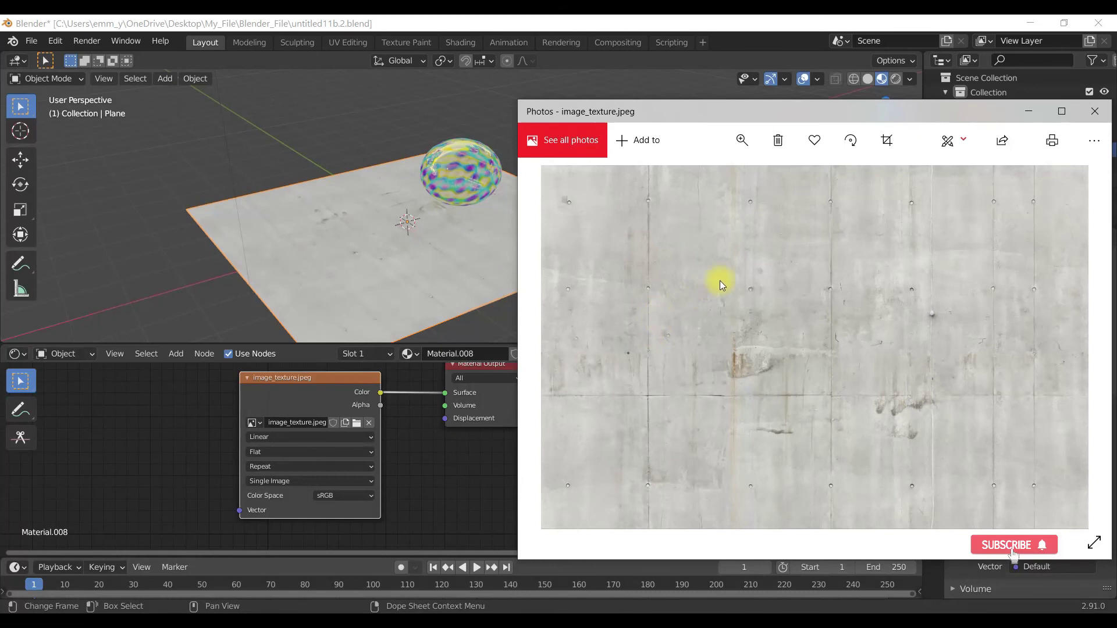
left_click(1036, 109)
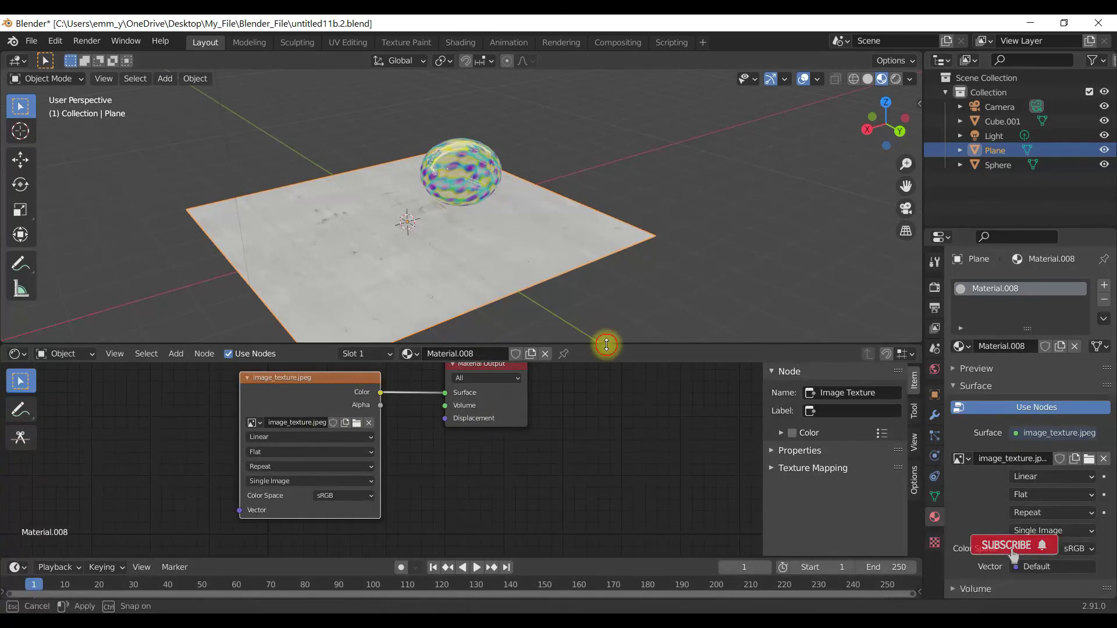
left_click_drag(606, 341, 605, 409)
Add the sphere to the selection and orbit to a closer, higher frontal view.
left_click(471, 219, "shift")
mouse_move(427, 286)
middle_mouse_down()
mouse_move(457, 303)
mouse_move(448, 269)
mouse_move(279, 303)
mouse_move(368, 269)
mouse_move(424, 226)
mouse_move(544, 233)
mouse_move(629, 268)
mouse_move(483, 250)
middle_mouse_up()
mouse_move(295, 225)
middle_mouse_down()
mouse_move(619, 253)
mouse_move(608, 264)
mouse_move(444, 276)
mouse_move(559, 286)
middle_mouse_up()
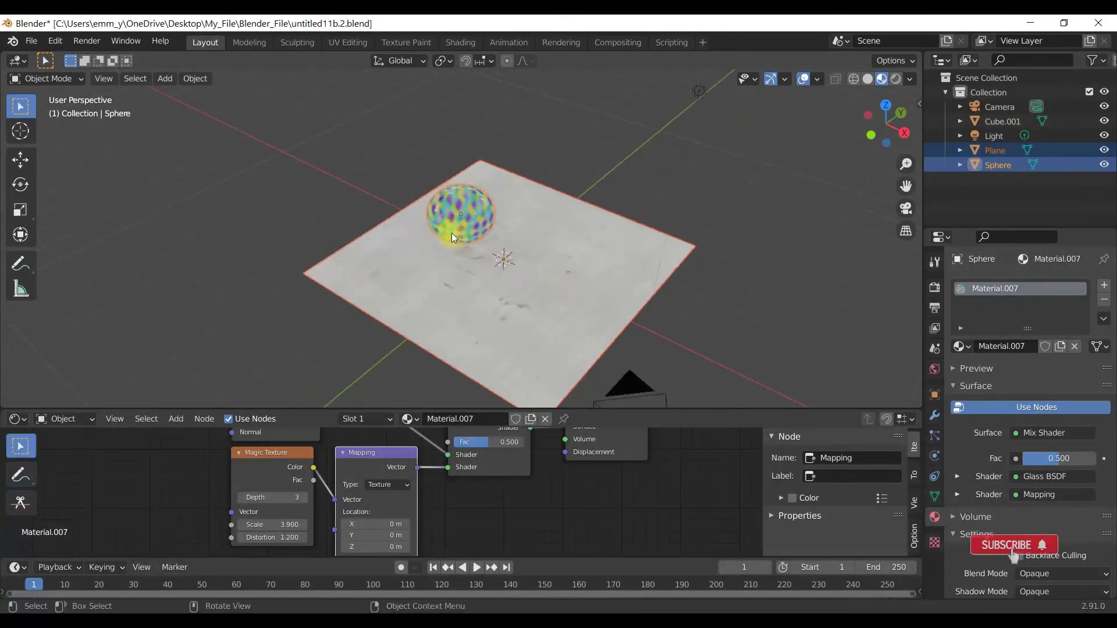
After orbiting around the glass sphere, reselect the concrete plane and start scaling it up.
scroll(451, 232, "up", 4)
scroll(451, 233, "up", 3)
middle_click_drag(549, 259, 249, 252)
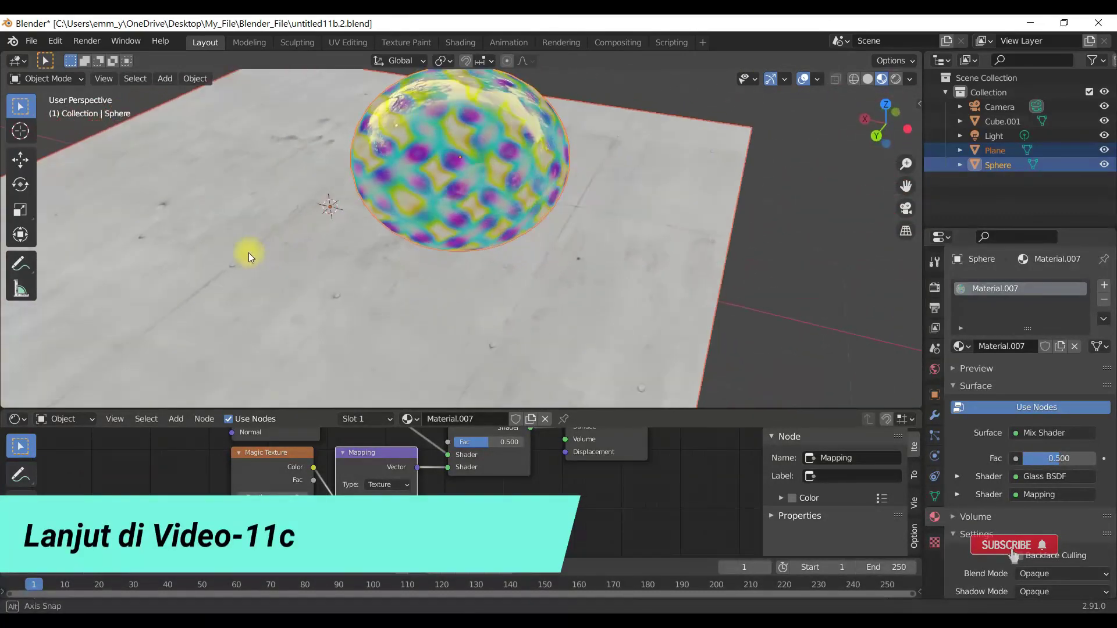
mouse_move(585, 225)
middle_mouse_down()
mouse_move(455, 237)
mouse_move(462, 227)
mouse_move(466, 244)
mouse_move(446, 270)
mouse_move(450, 251)
mouse_move(479, 252)
middle_mouse_up()
scroll(466, 243, "down", 3)
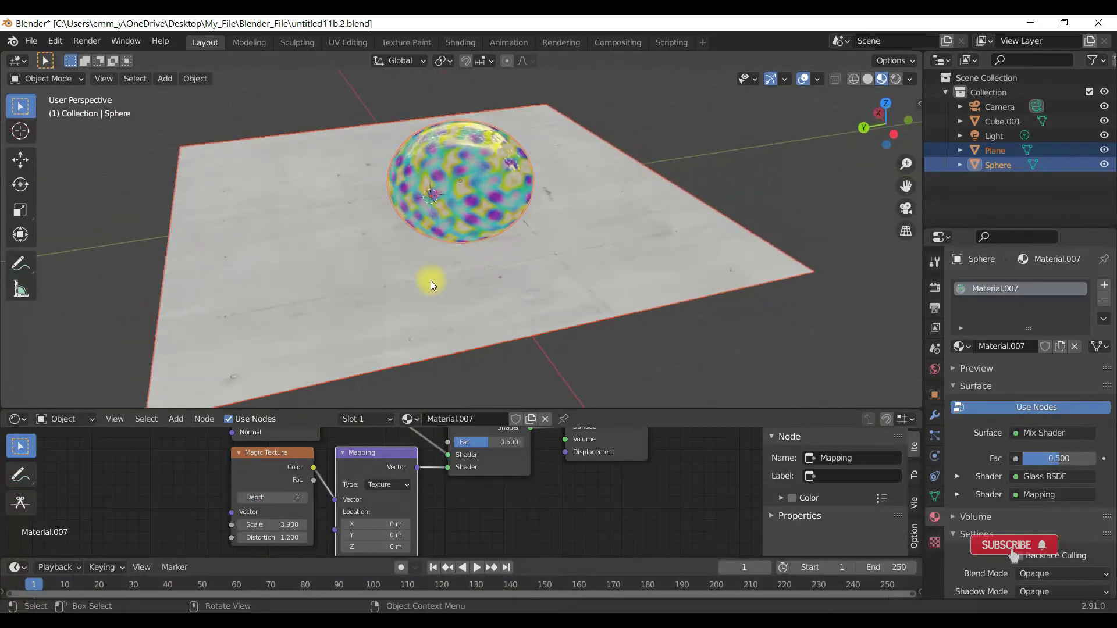
left_click(526, 275)
key("s")
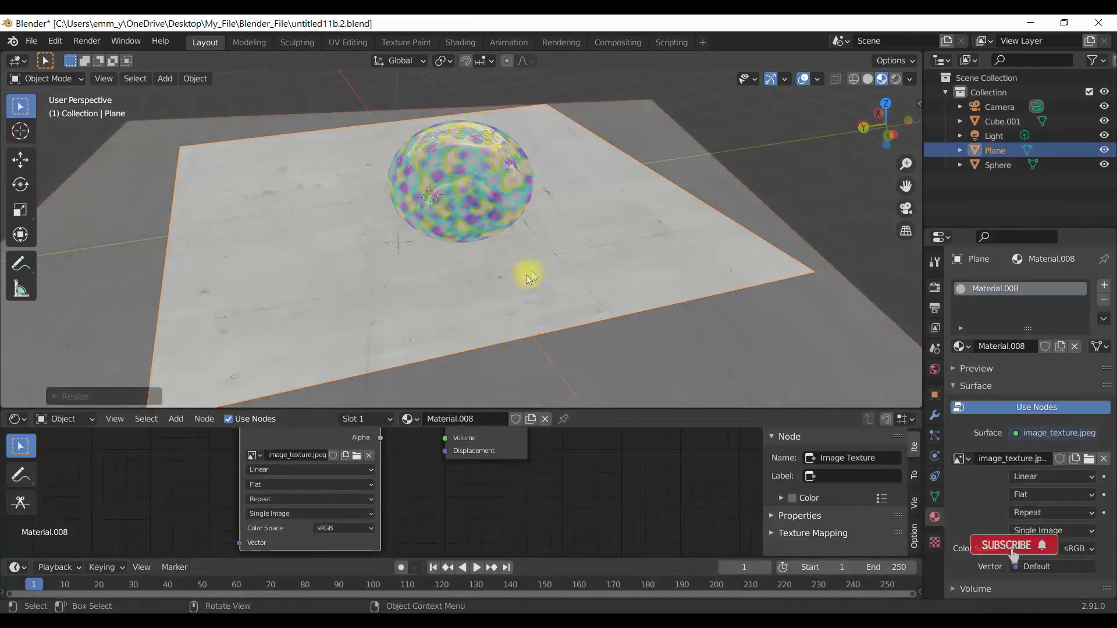